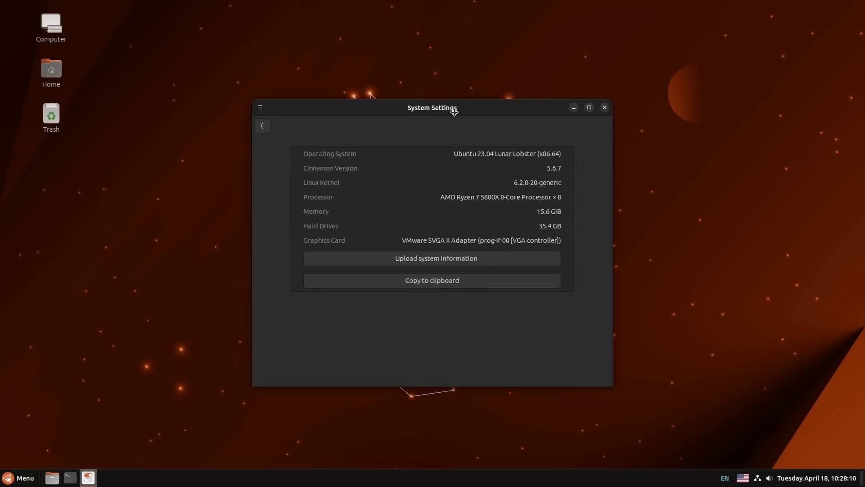
drag(454, 112, 452, 107)
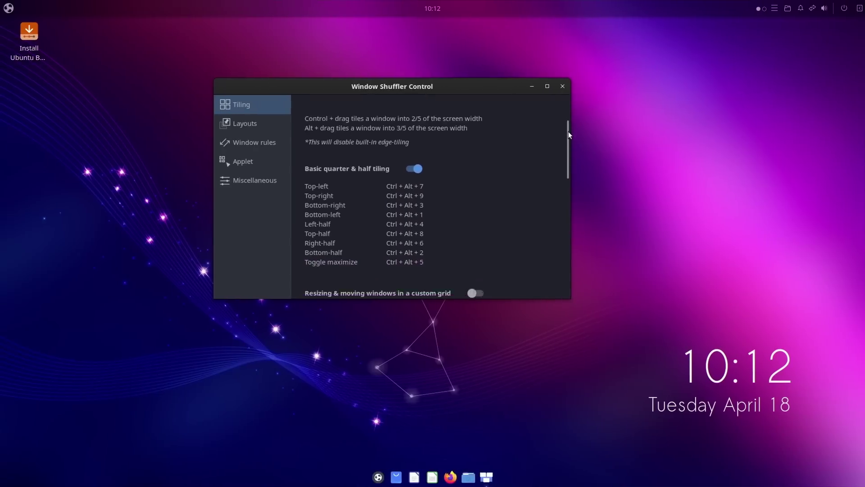
scroll(569, 136, down, 5)
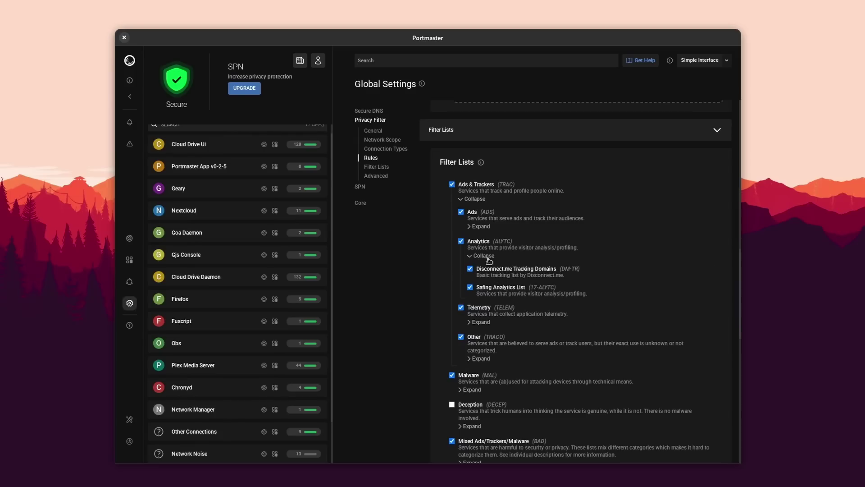
Examine the Analytics, Telemetry and Other subcategories of the Ads & Trackers filter list, collapsing Analytics and Telemetry.
click(484, 256)
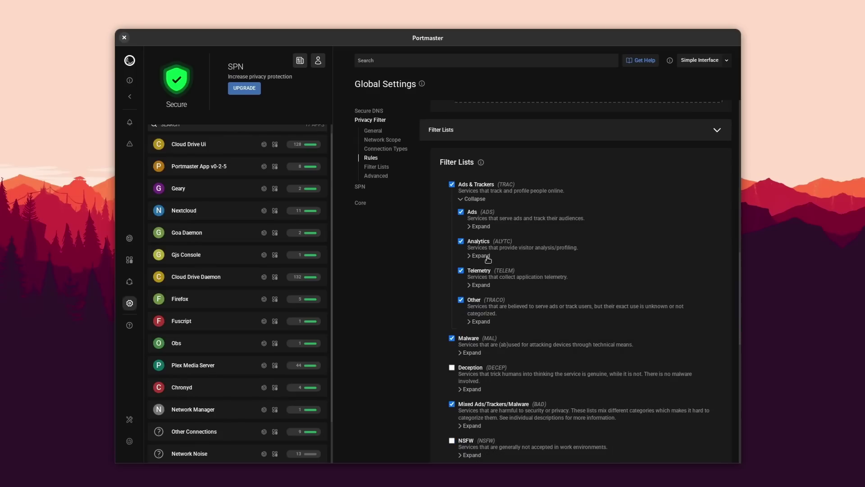
click(488, 285)
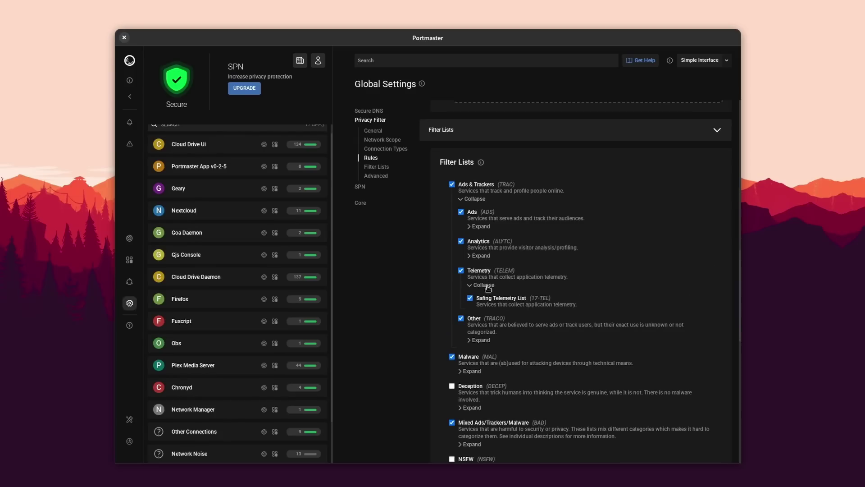
click(487, 285)
click(490, 322)
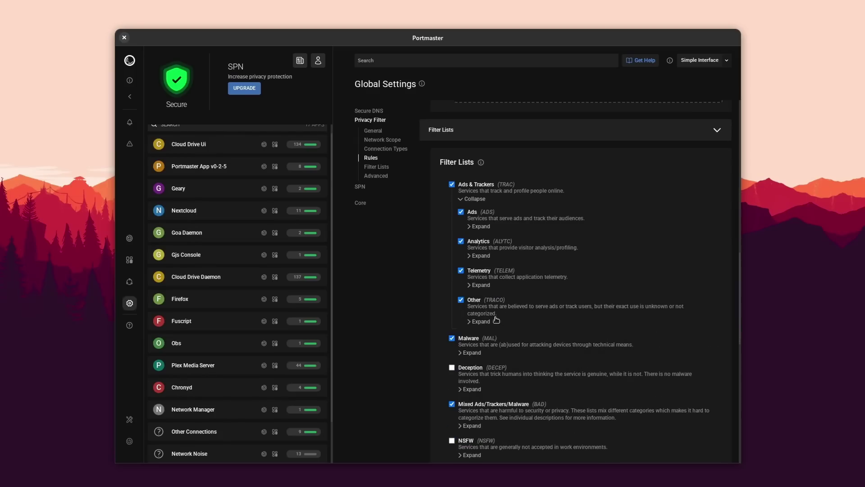
scroll(496, 319, down, 2)
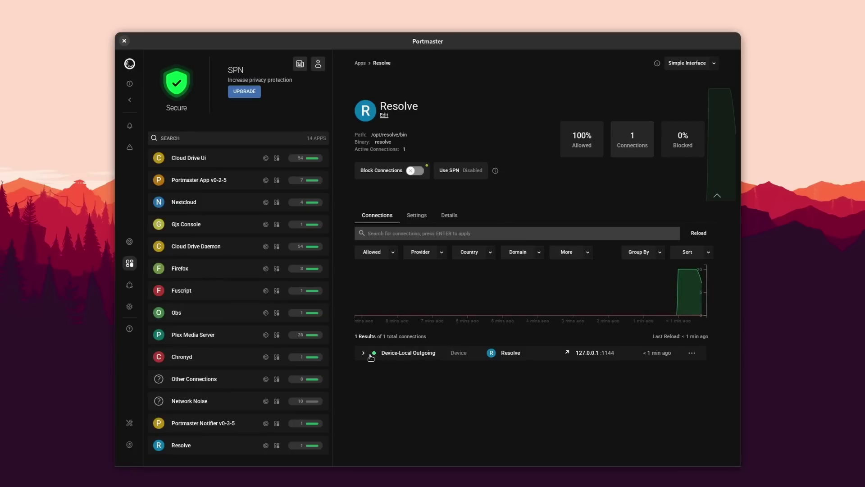
click(364, 354)
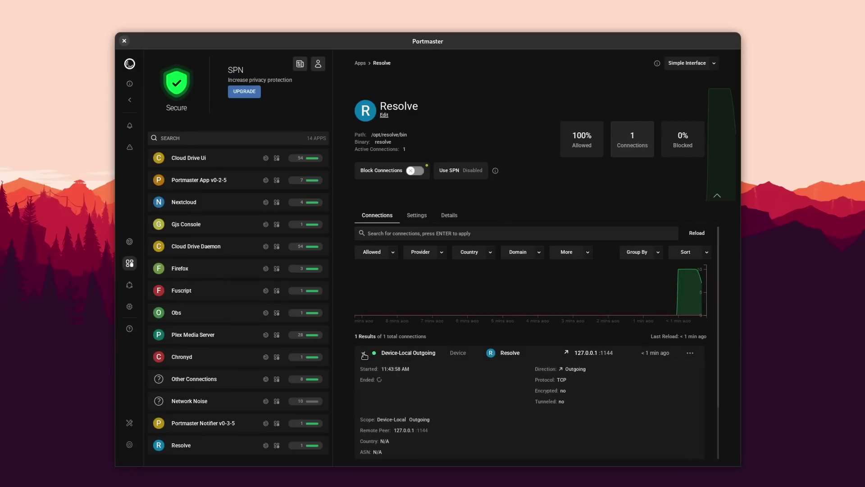
click(415, 171)
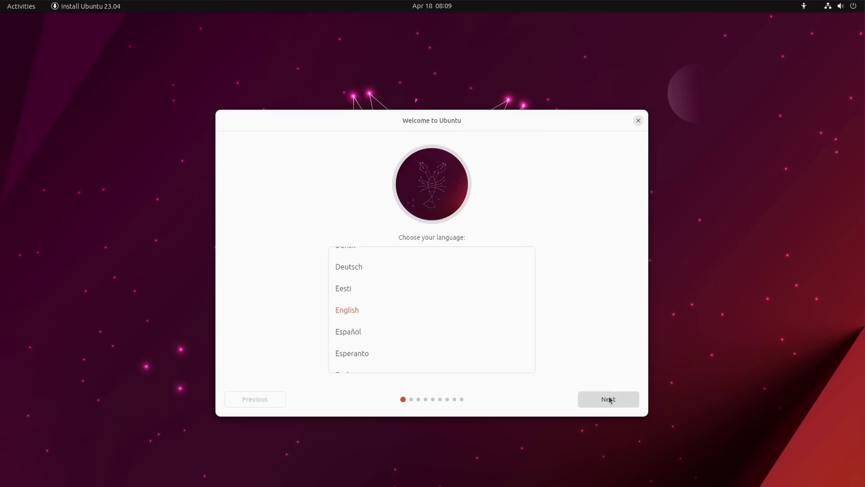
Proceed through the installer with English as the language, the Install Ubuntu option and the English (US) keyboard layout.
click(608, 398)
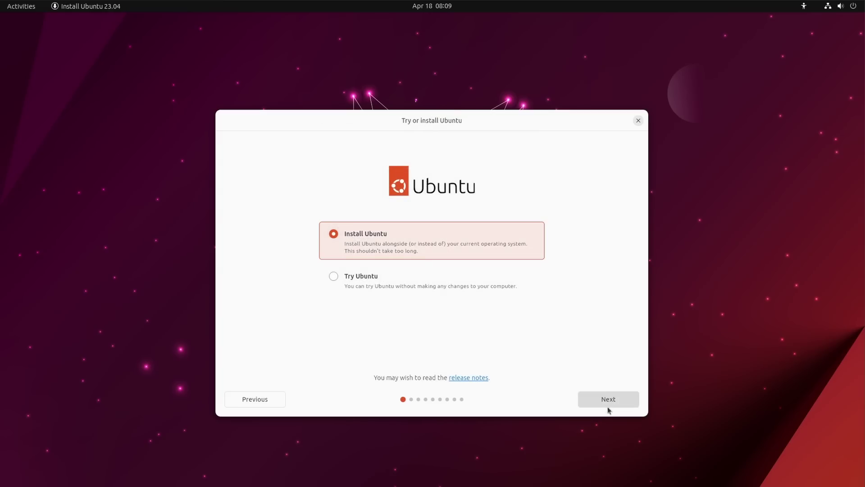
click(604, 396)
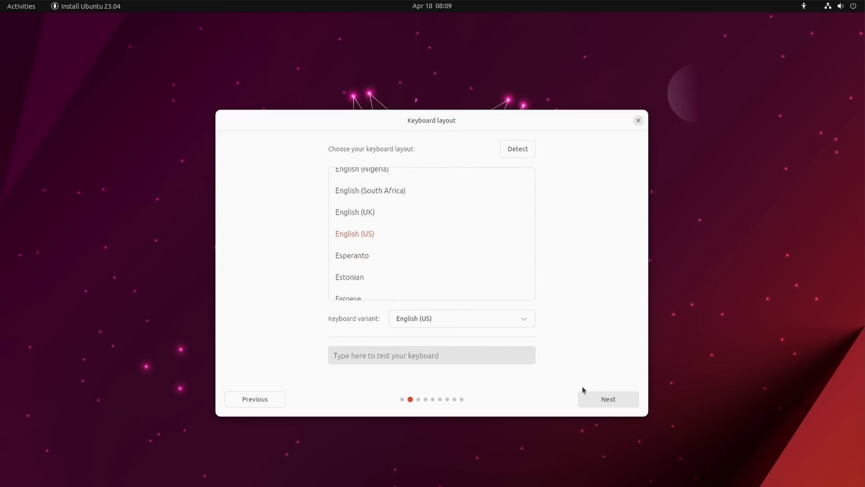
click(609, 398)
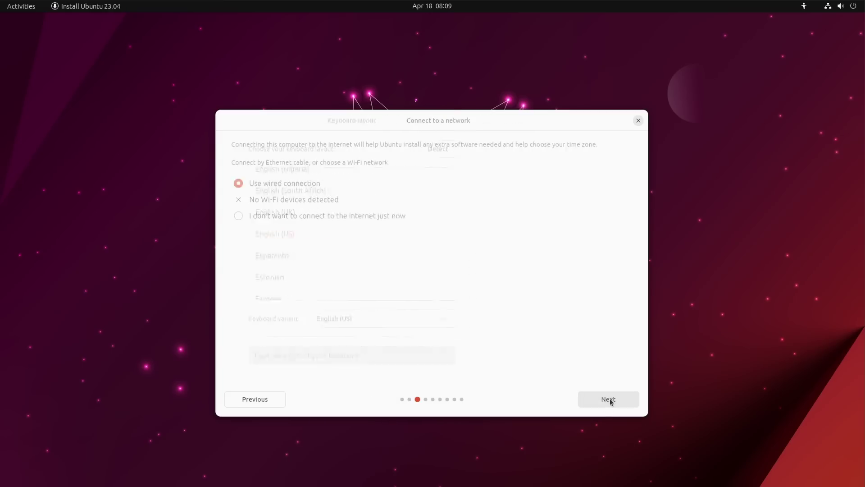
Choose the wired connection for the installation's network access and continue.
click(267, 215)
click(256, 182)
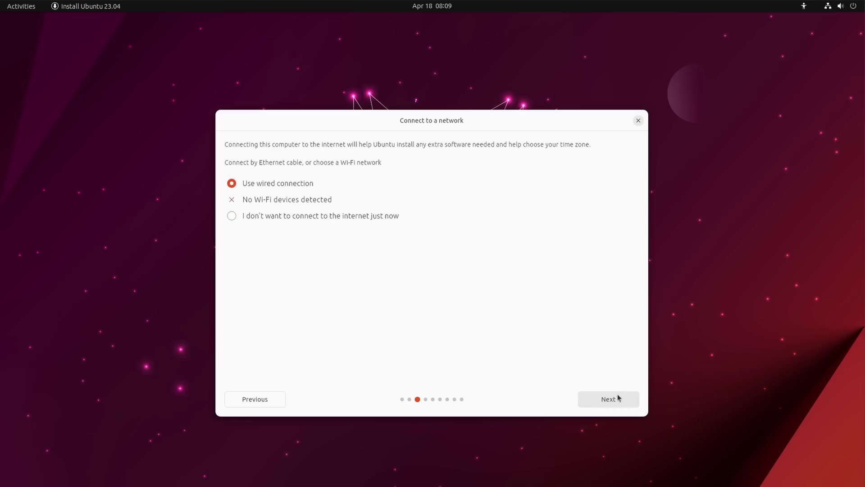
click(618, 398)
Select the minimal installation with support for additional media formats and continue.
click(265, 196)
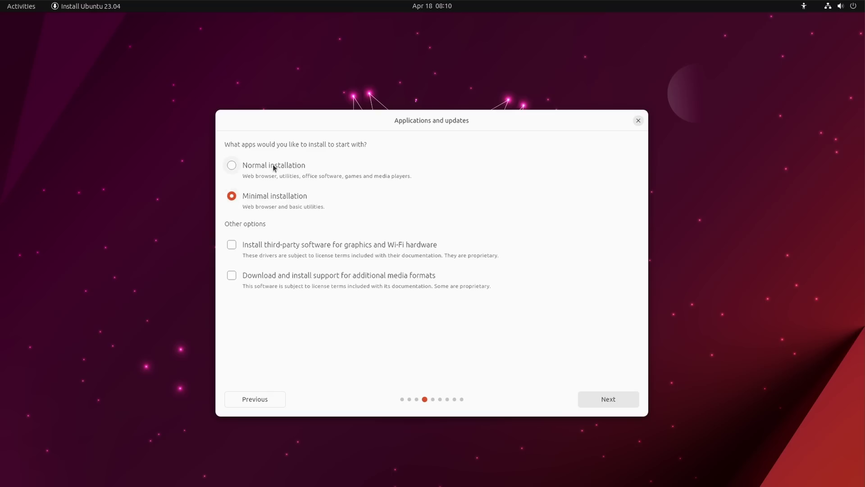
click(293, 278)
click(599, 398)
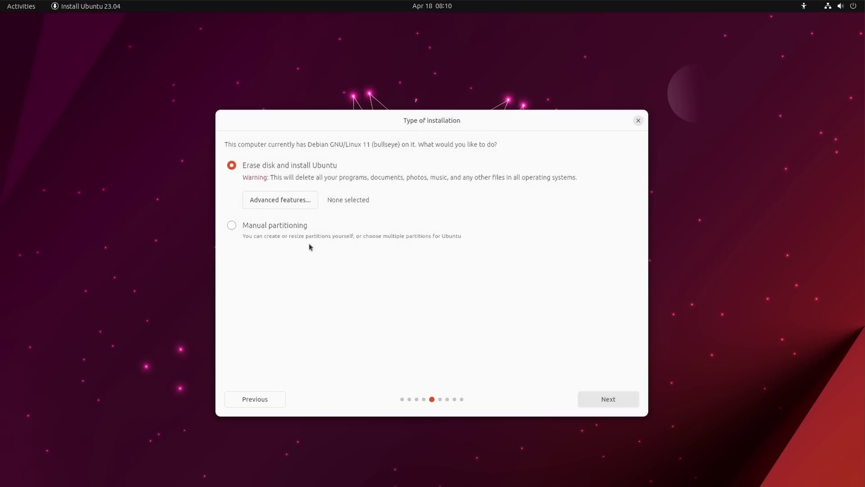
Choose manual partitioning as the type of installation and continue.
click(280, 226)
click(608, 399)
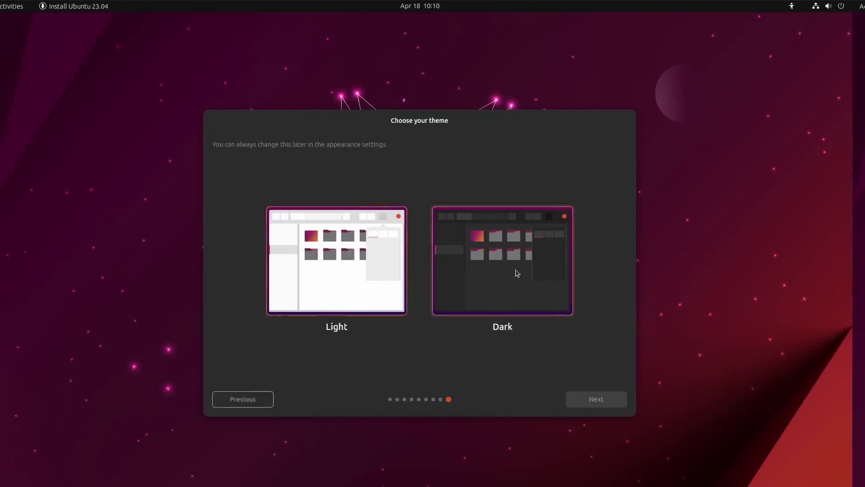
Preview the Dark theme, set the theme to Light and continue the installation.
click(517, 273)
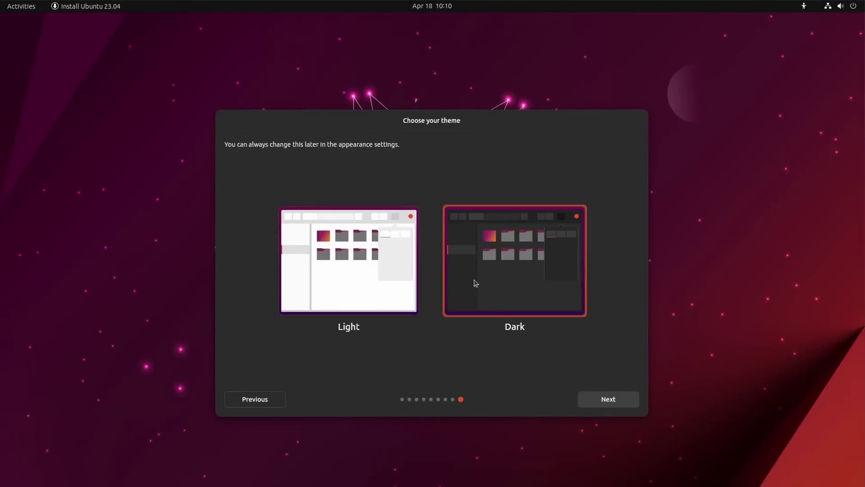
click(324, 271)
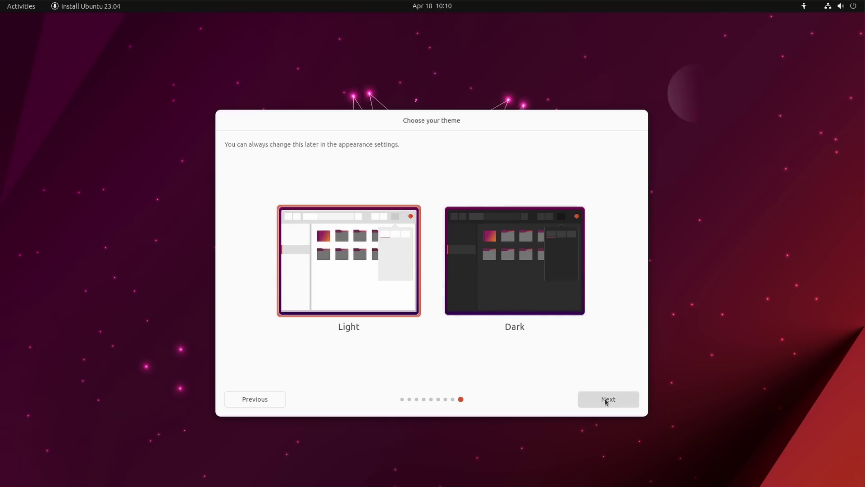
click(605, 400)
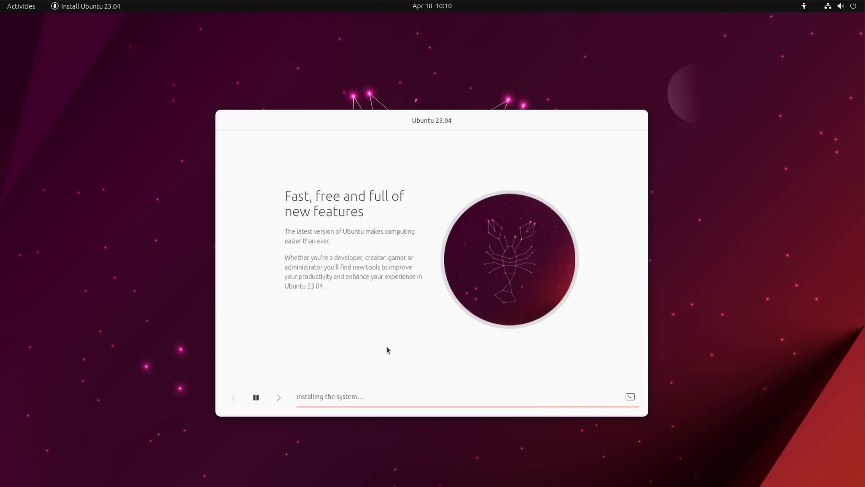
Advance through the slideshow about Ubuntu's features while the system installs.
click(278, 398)
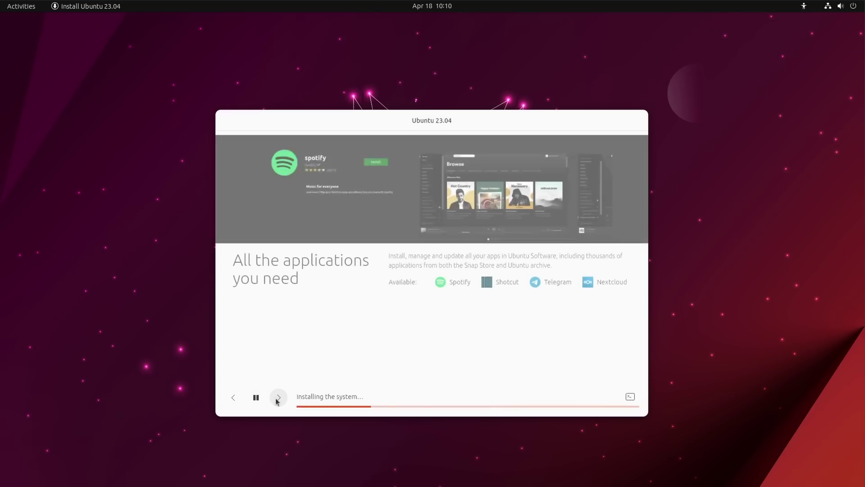
click(278, 398)
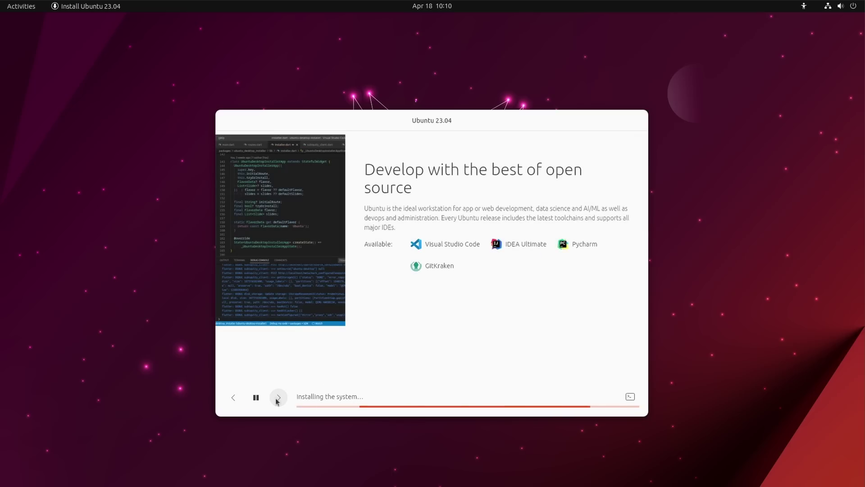
click(278, 398)
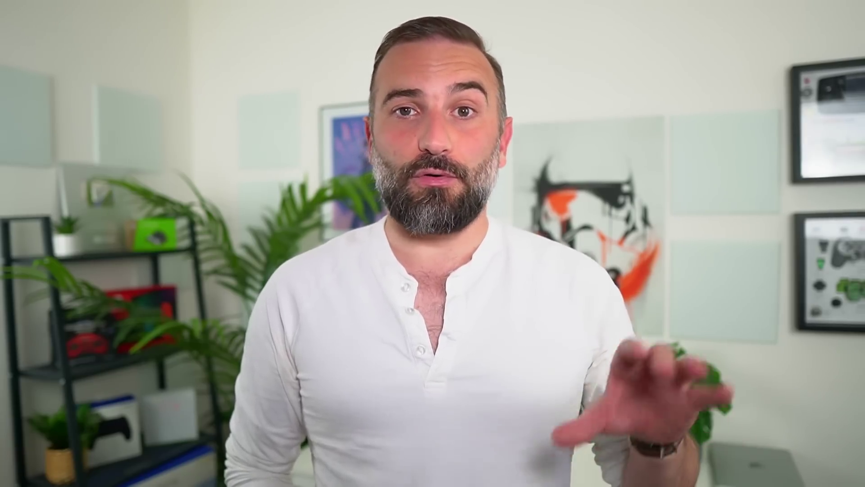
Create a 25598 MB Ext4 partition in the free space on sda.
click(238, 347)
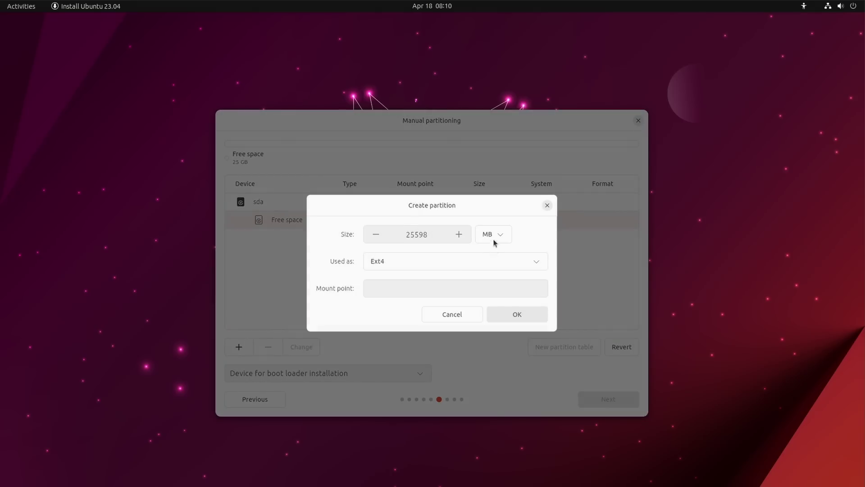
click(443, 266)
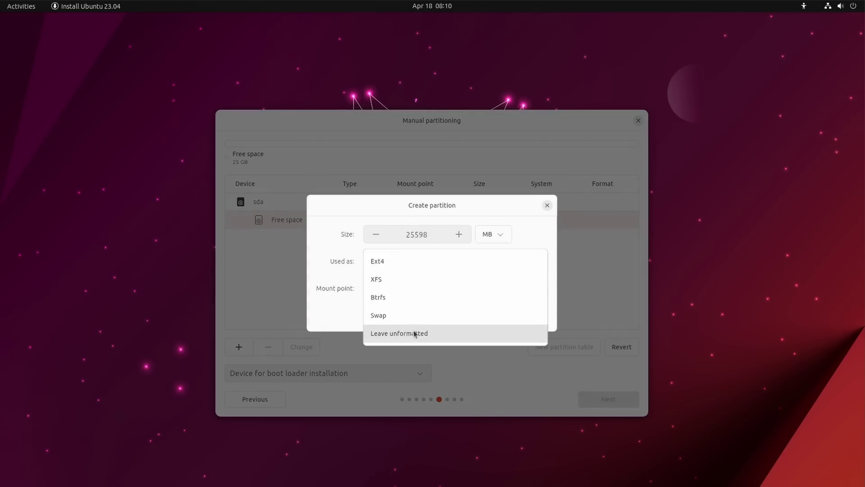
click(395, 259)
click(517, 315)
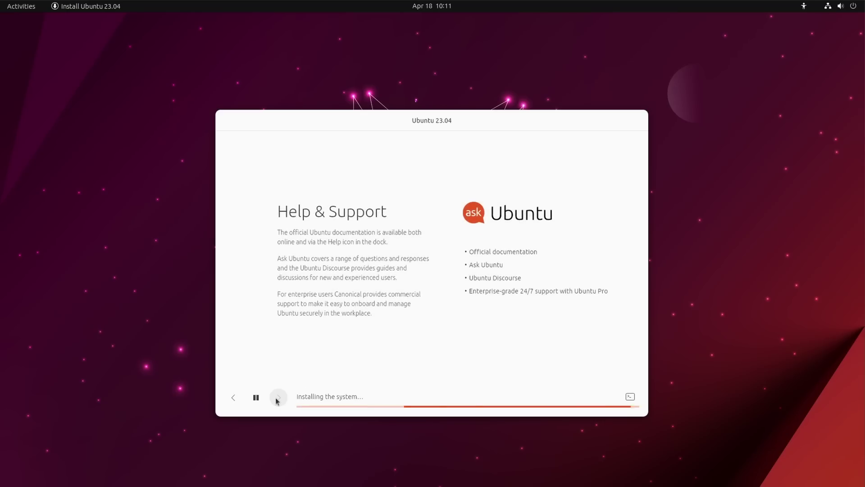
Go back through the installation slideshow from the Help & Support slide to review the earlier slides.
click(234, 397)
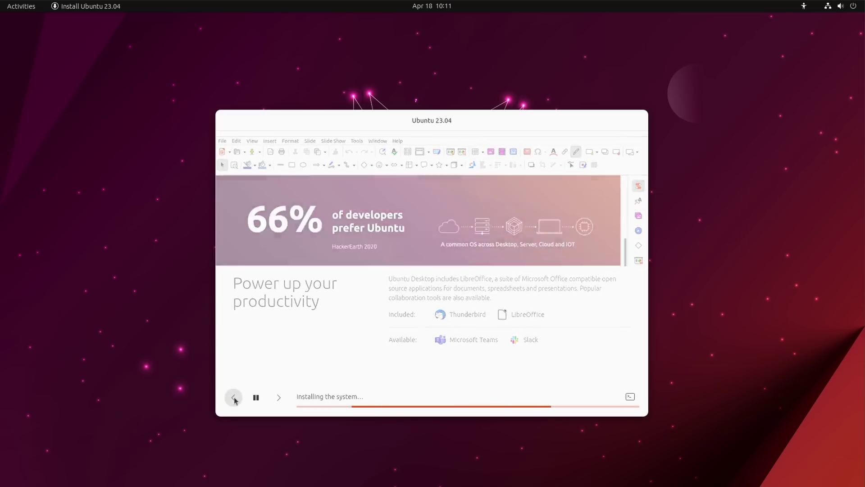
click(234, 398)
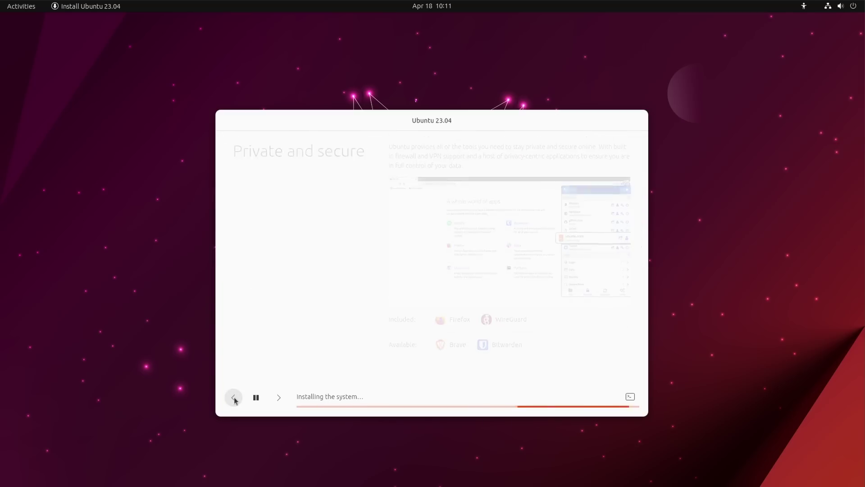
click(234, 398)
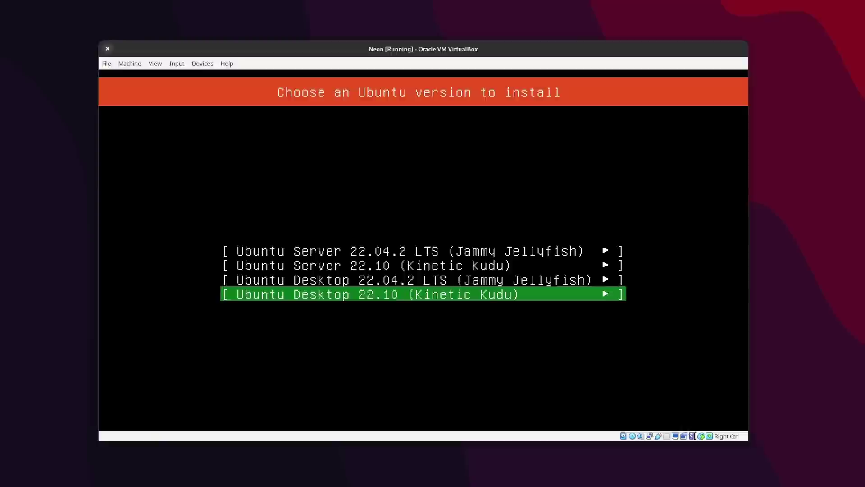
Look through the Ubuntu Server and Desktop versions offered and choose Ubuntu Desktop 22.10 (Kinetic Kudu) to install.
key(Up)
key(Up)
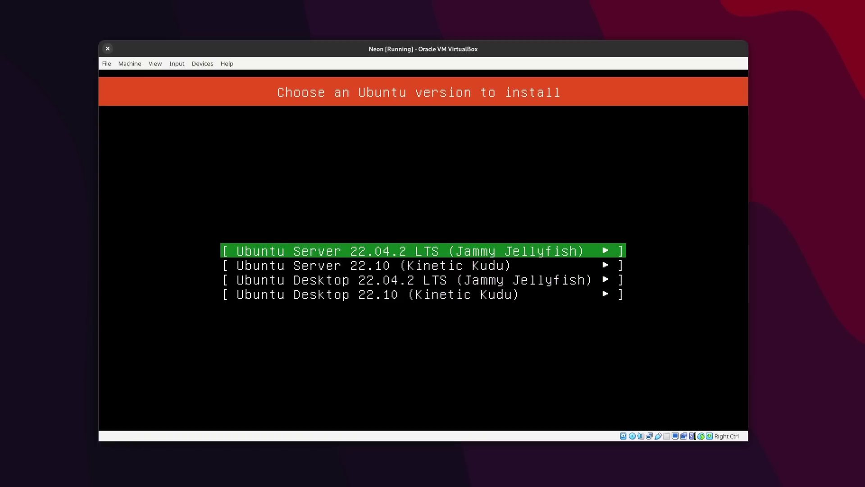
key(Down)
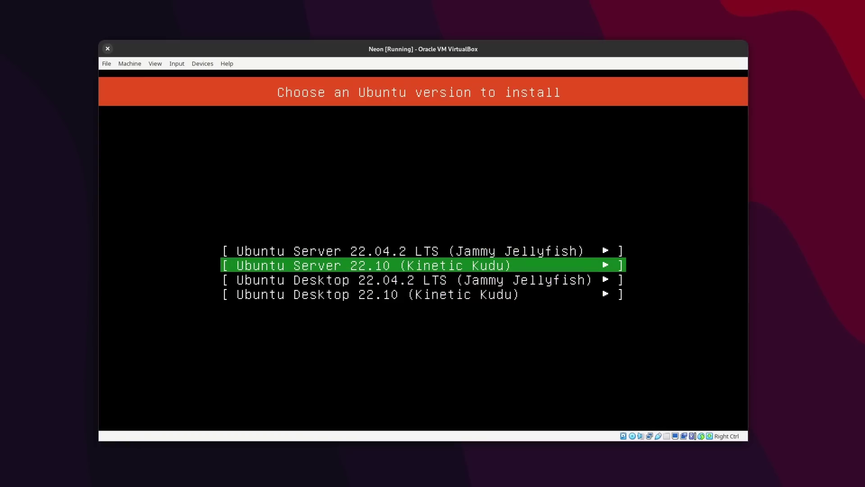
key(Down)
key(Down)
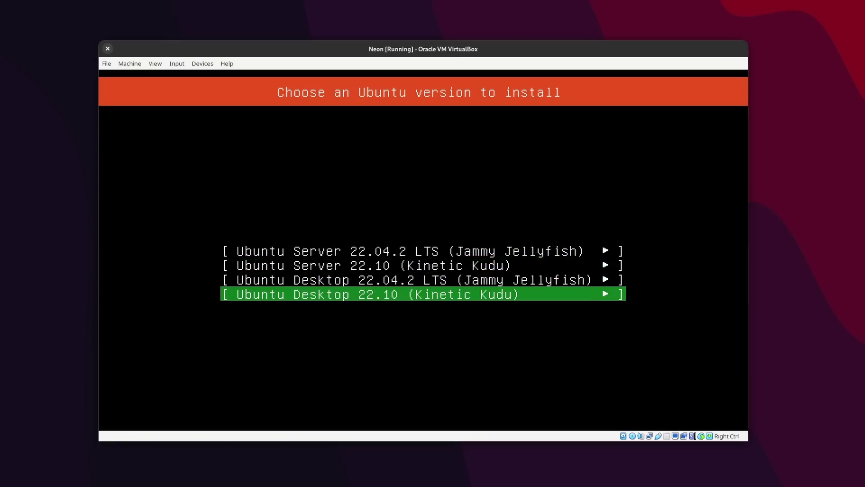
key(Up)
key(Up)
key(Up)
key(Down)
key(Down)
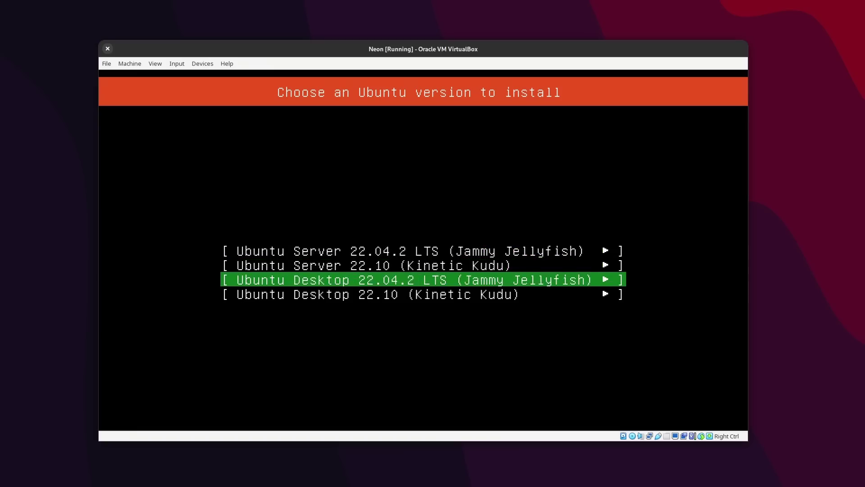
key(Down)
key(Return)
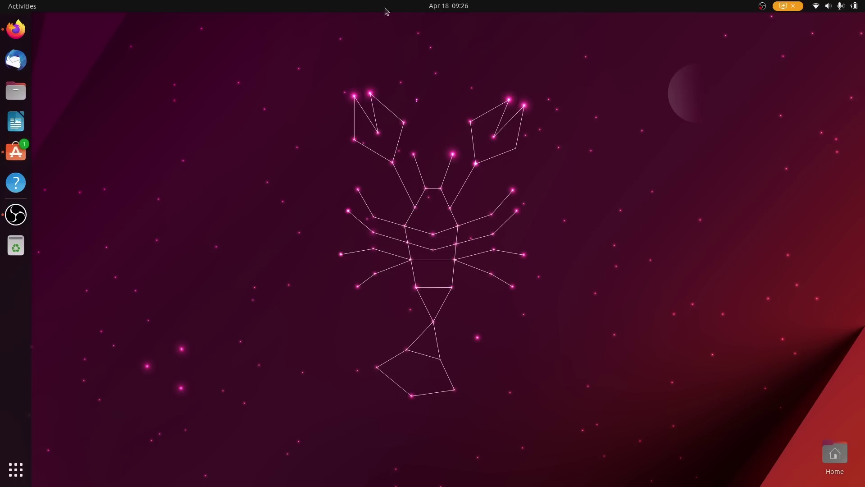
Dismiss the Tube Converter installation notification from the notification list and close the list.
click(449, 5)
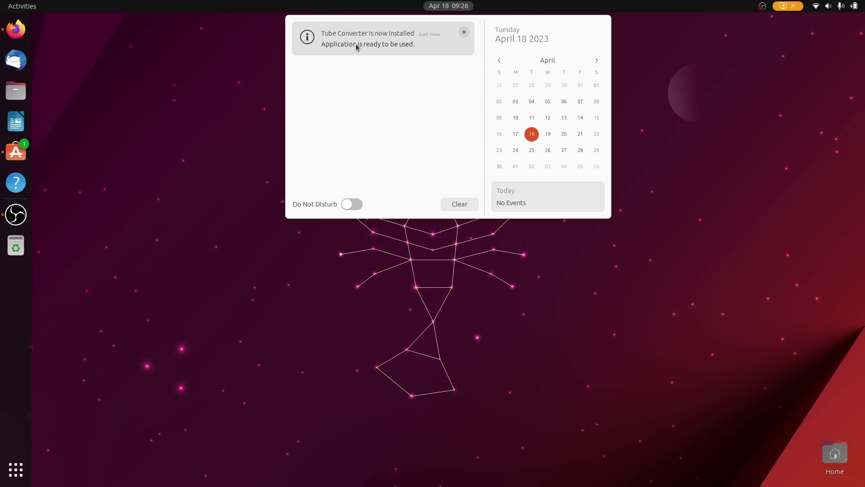
click(465, 32)
click(453, 4)
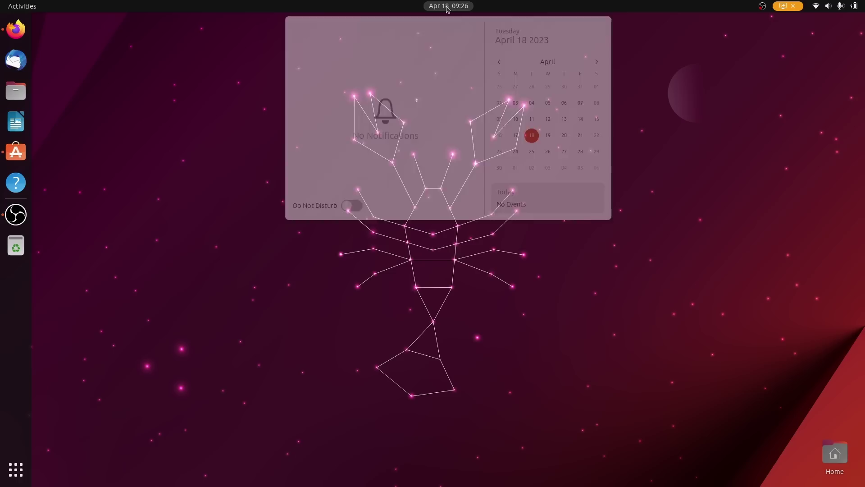
Switch to Ubuntu Software and bring up the Tube Converter page.
click(15, 154)
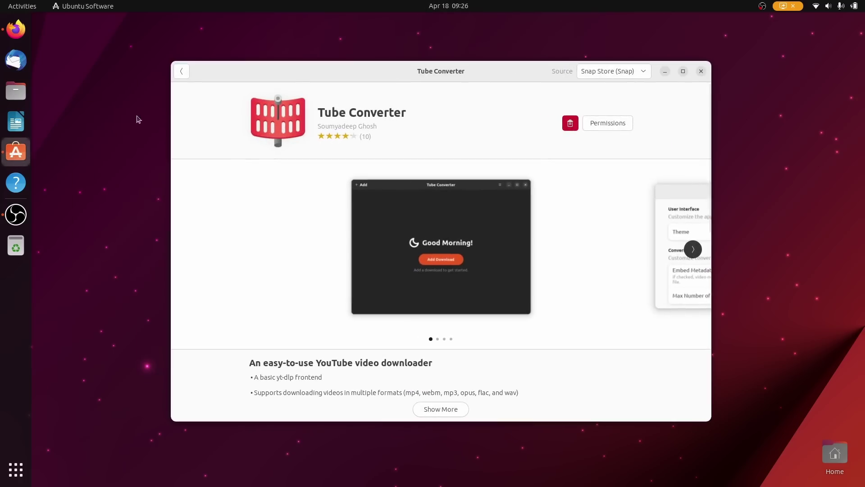
Leave the Tube Converter page in Ubuntu Software and open the notification list with the calendar.
click(185, 73)
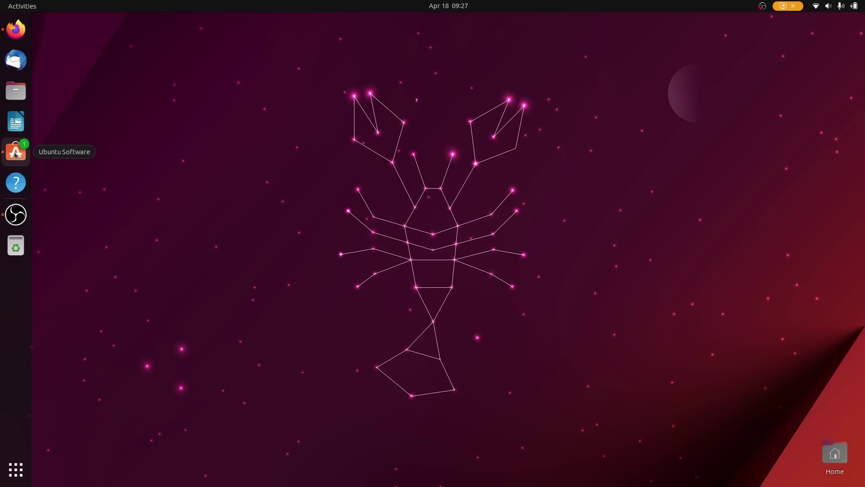
click(455, 11)
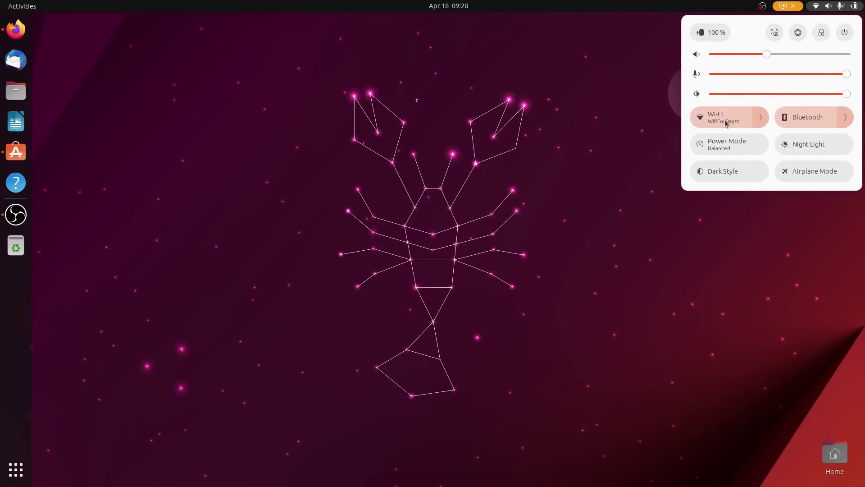
Expand and collapse the Bluetooth device list and the Wi-Fi network list in the quick settings.
click(844, 116)
click(845, 116)
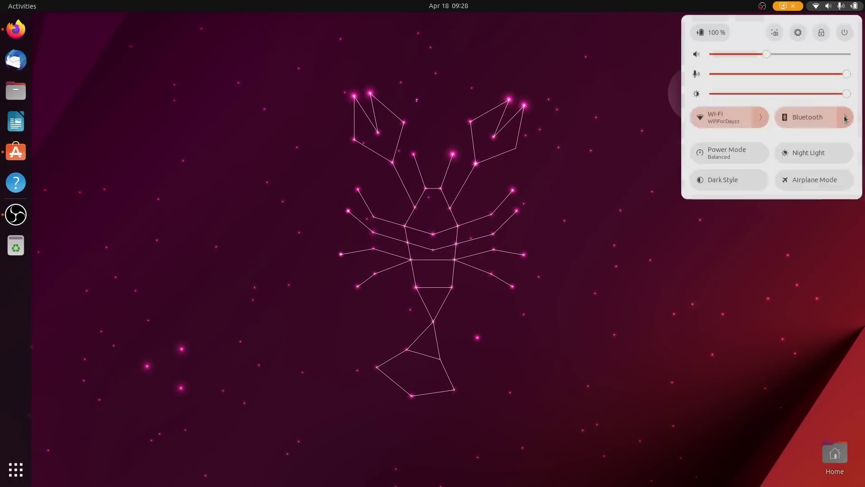
click(757, 118)
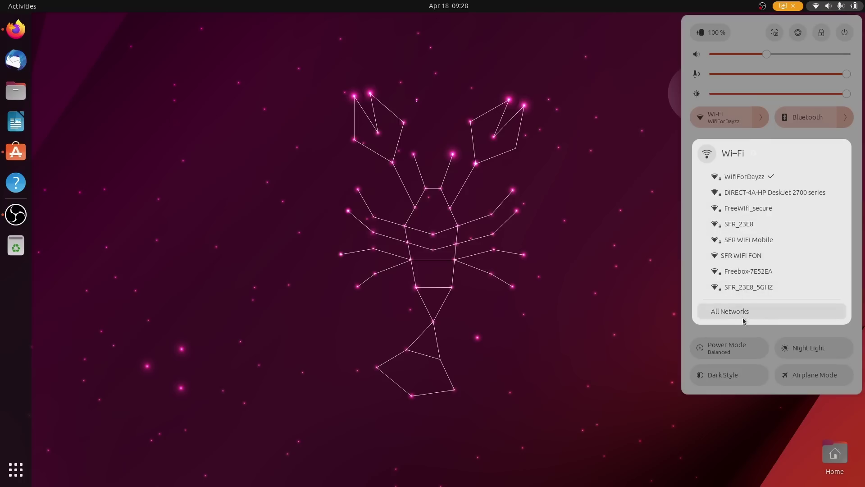
click(760, 115)
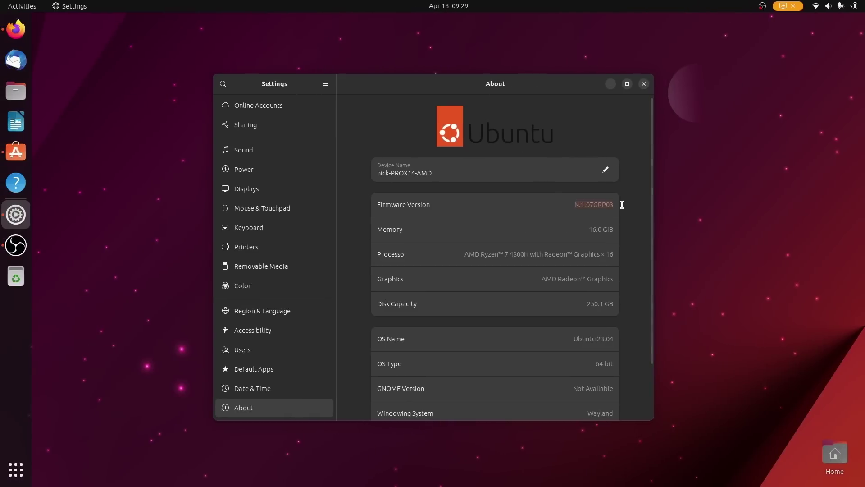
Look through the system details on the Settings About page and select the kernel version text.
scroll(570, 281, down, 3)
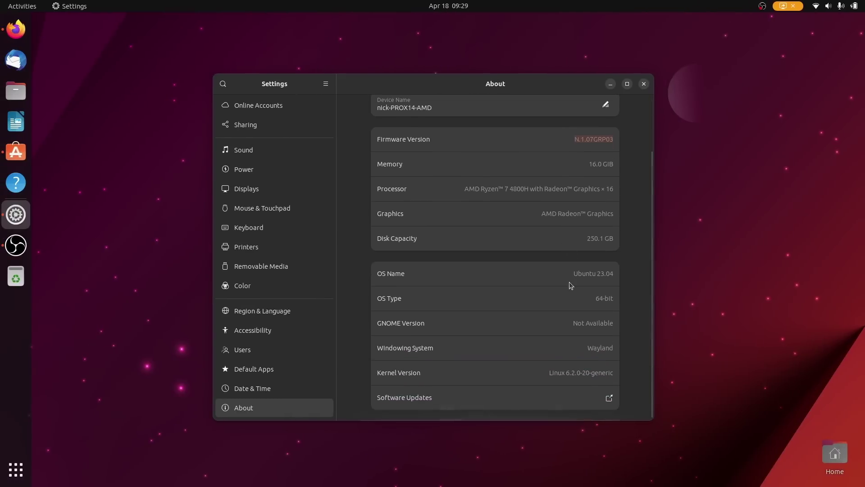
double_click(605, 376)
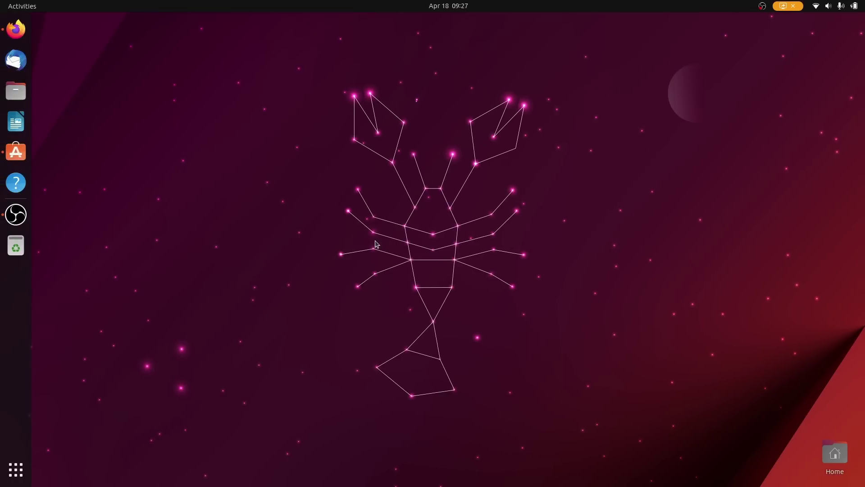
drag(296, 144, 535, 342)
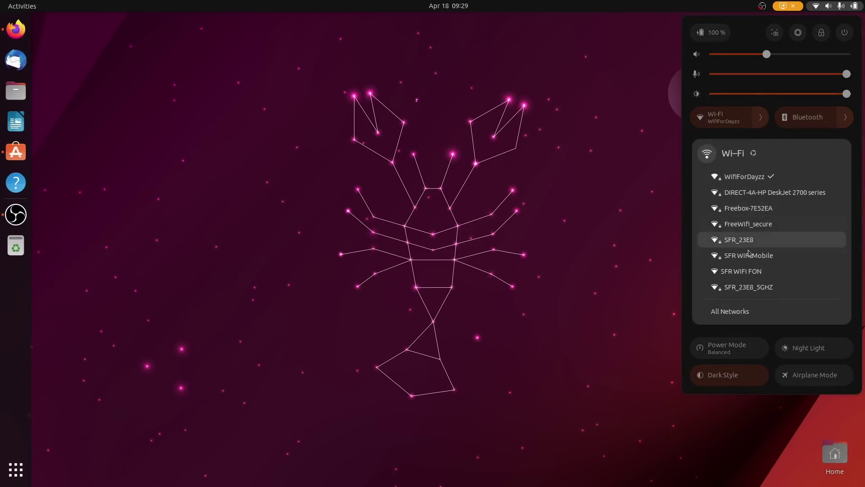
Close the Wi-Fi network list and check the Bluetooth and Power Mode submenus in the quick settings.
click(761, 119)
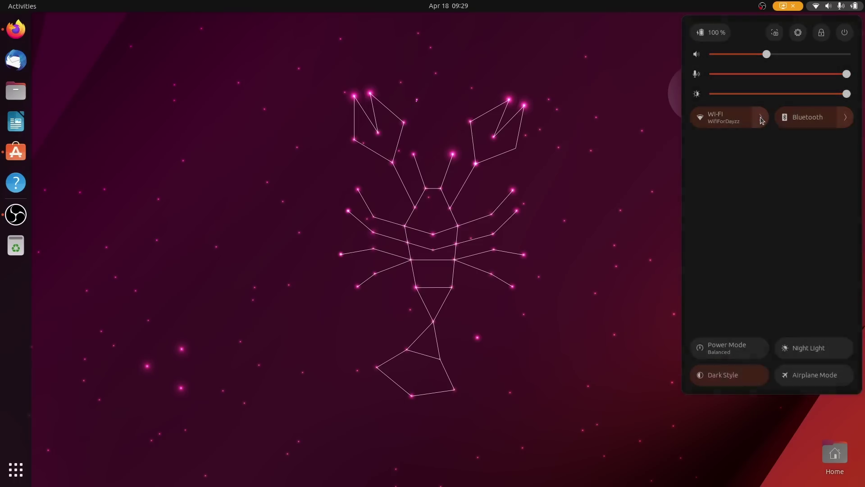
click(845, 118)
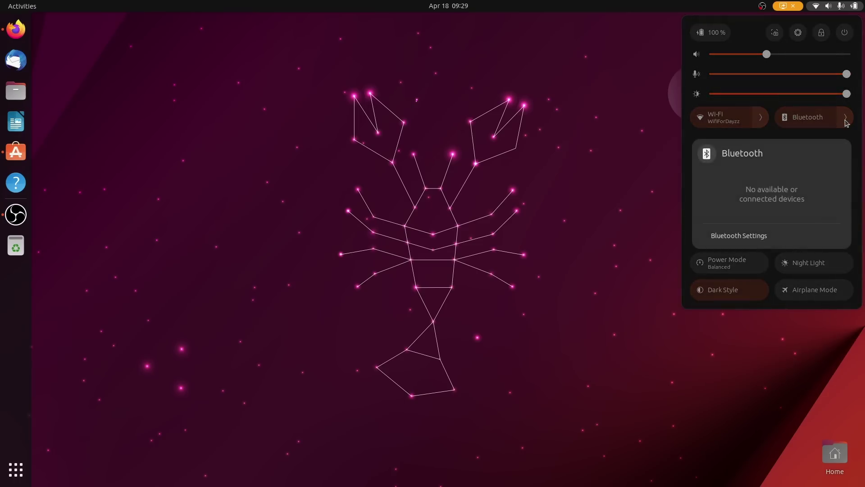
click(846, 122)
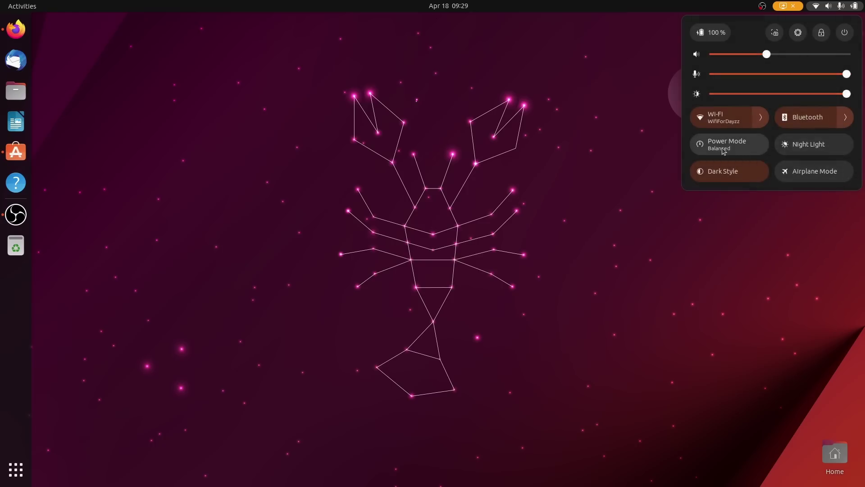
click(743, 150)
click(751, 152)
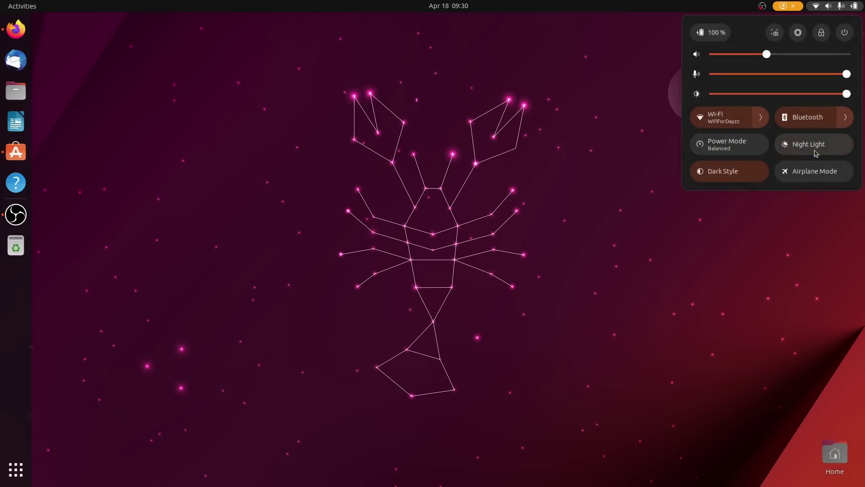
Turn Dark Style off and back on in the quick settings.
click(737, 178)
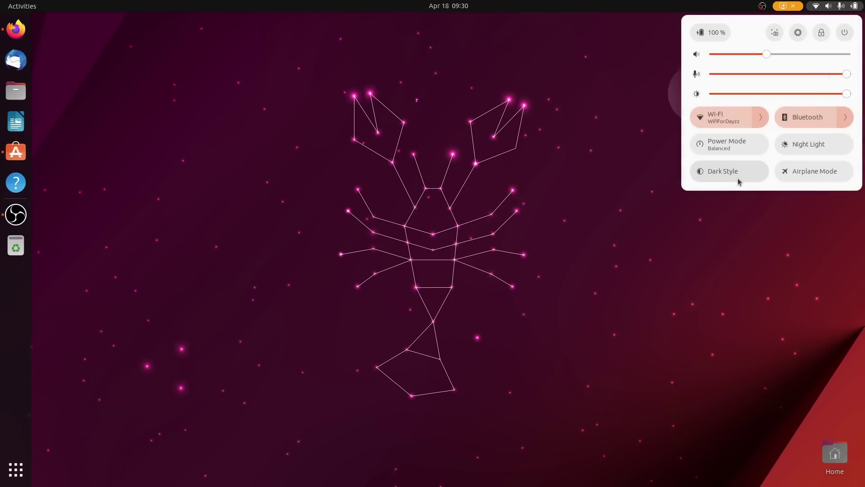
click(737, 179)
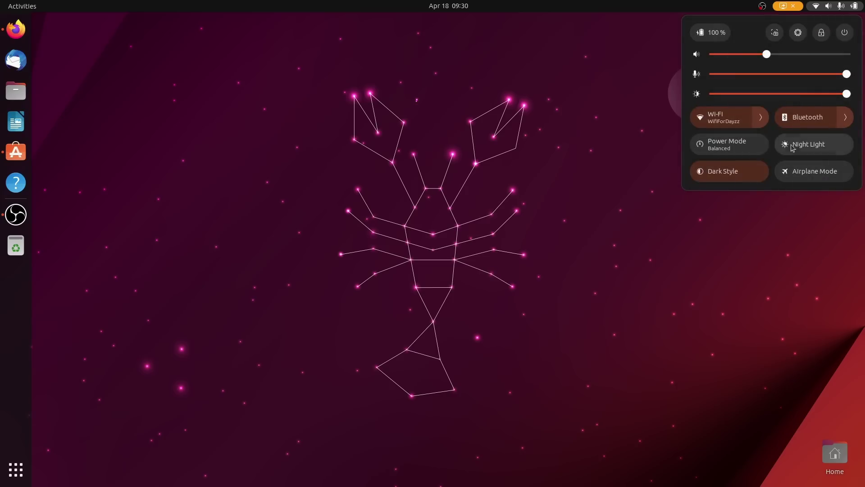
Expand the Bluetooth device list in the quick settings and go to Bluetooth Settings.
click(845, 118)
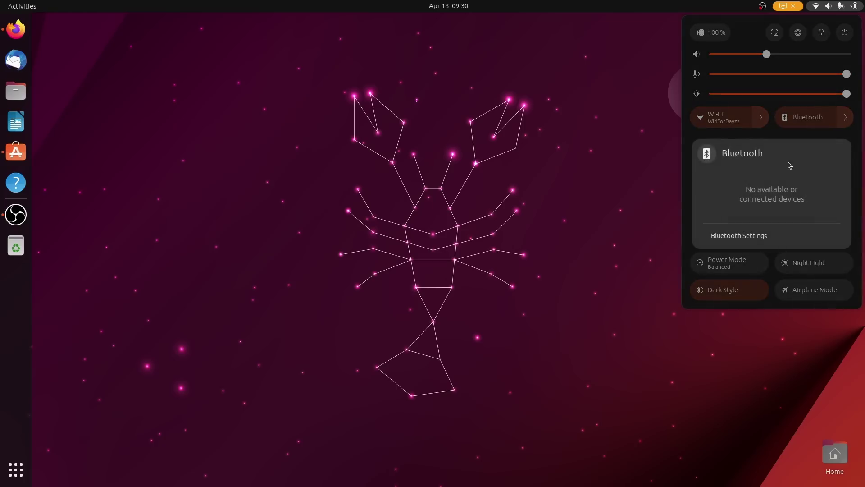
click(755, 236)
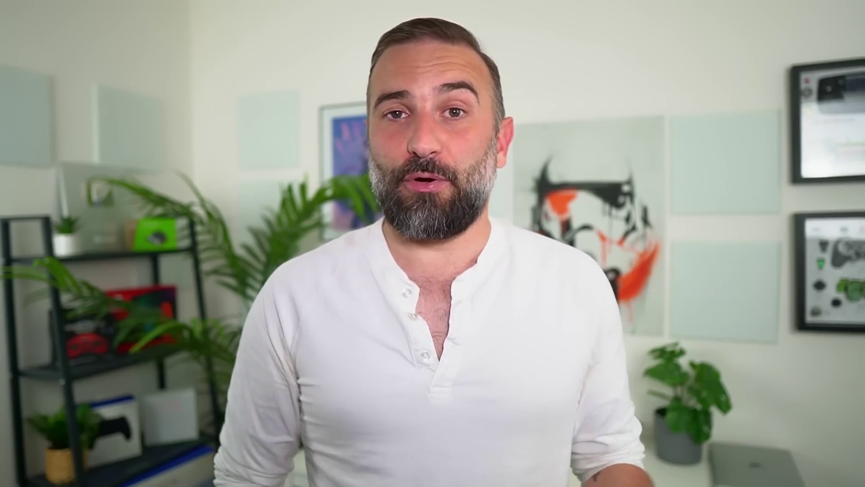
Disconnect the [TV] Samsung Q65AA 55 TV Bluetooth device and connect it again.
click(845, 118)
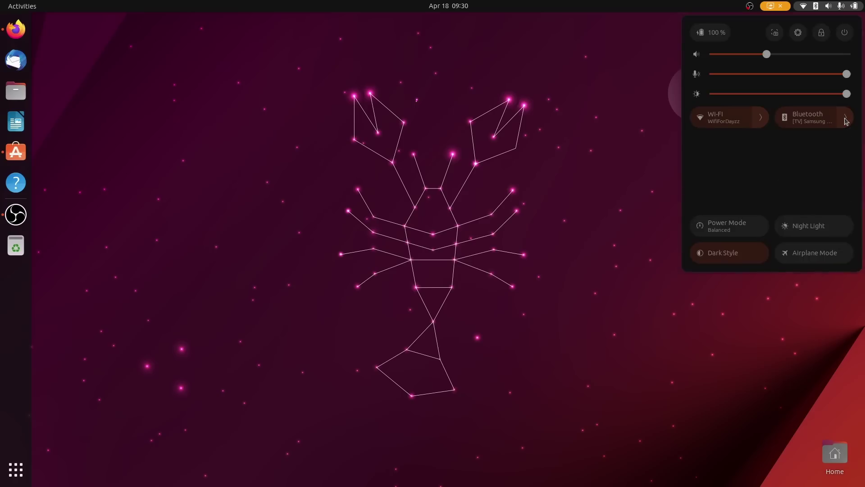
click(797, 182)
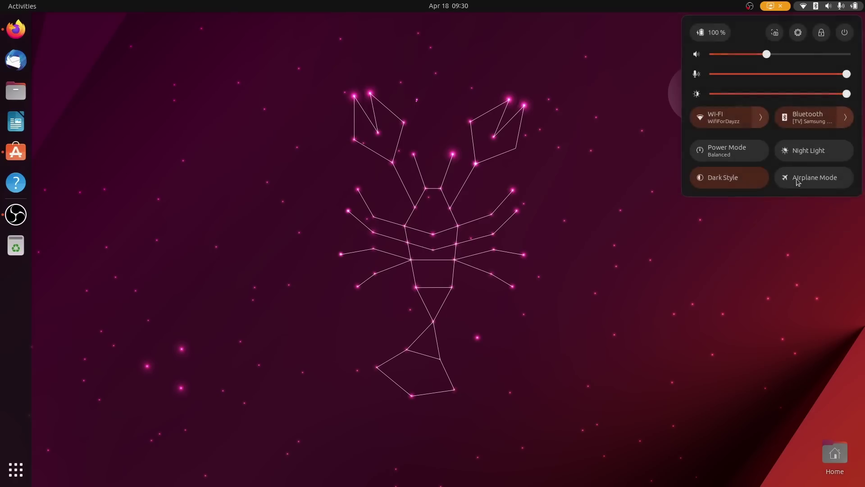
click(849, 120)
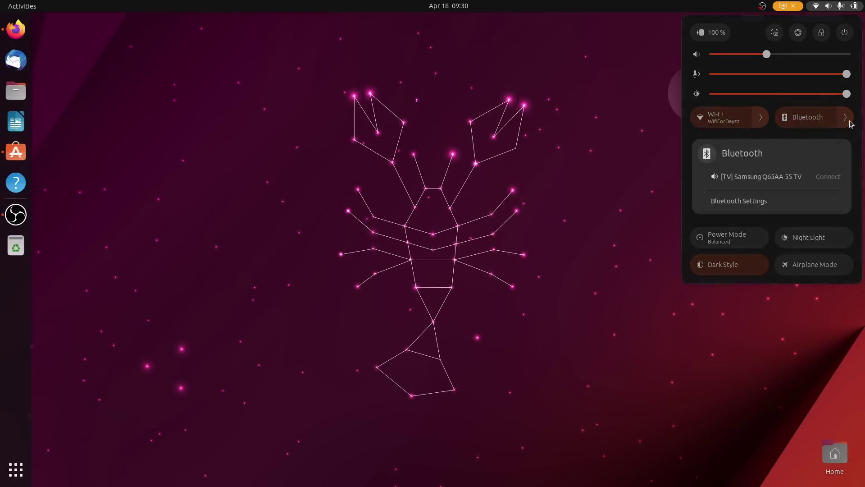
click(787, 178)
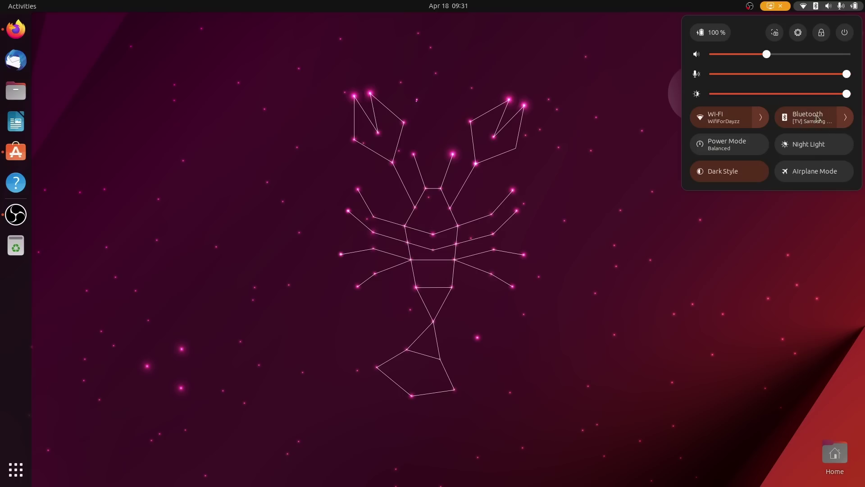
Check the Samsung TV's entry in the Bluetooth device list and open Bluetooth Settings from there.
click(845, 120)
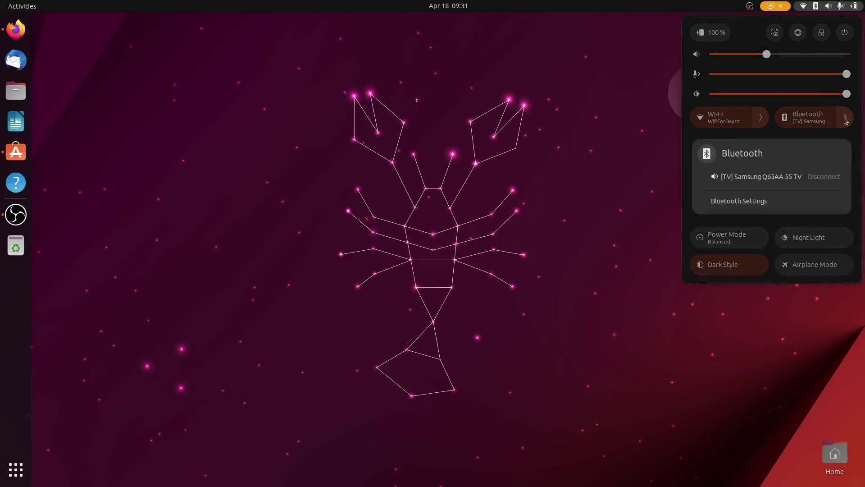
click(771, 201)
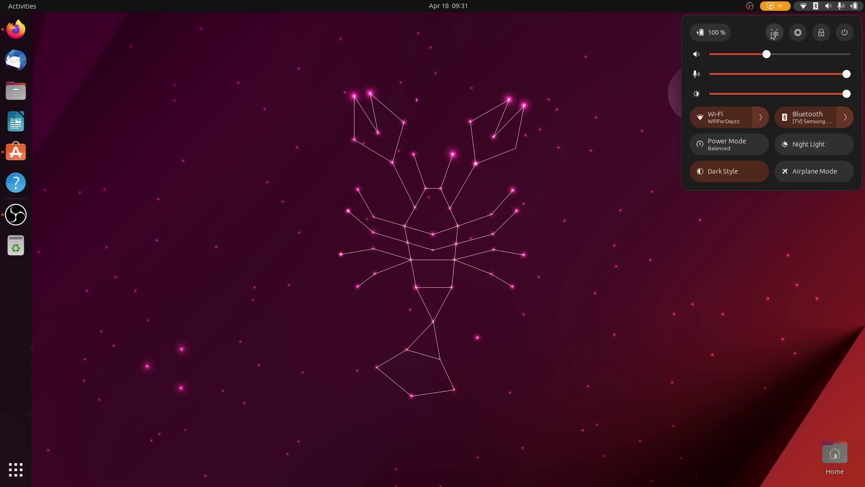
Mute and unmute the sound output several times from its volume control and close the quick settings.
click(697, 54)
click(696, 55)
click(696, 55)
click(697, 55)
click(697, 55)
click(697, 55)
key(Escape)
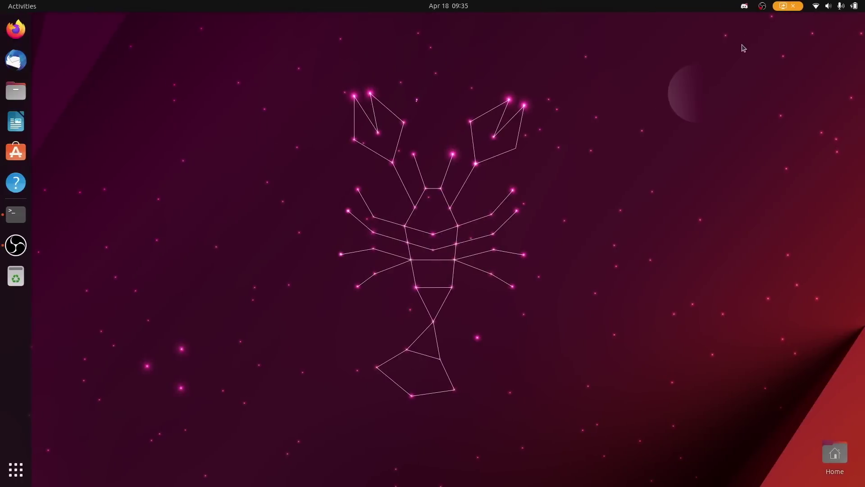
View Discord's tray menu and its entries under Background Apps in the quick settings, and collapse the Background Apps list.
click(742, 7)
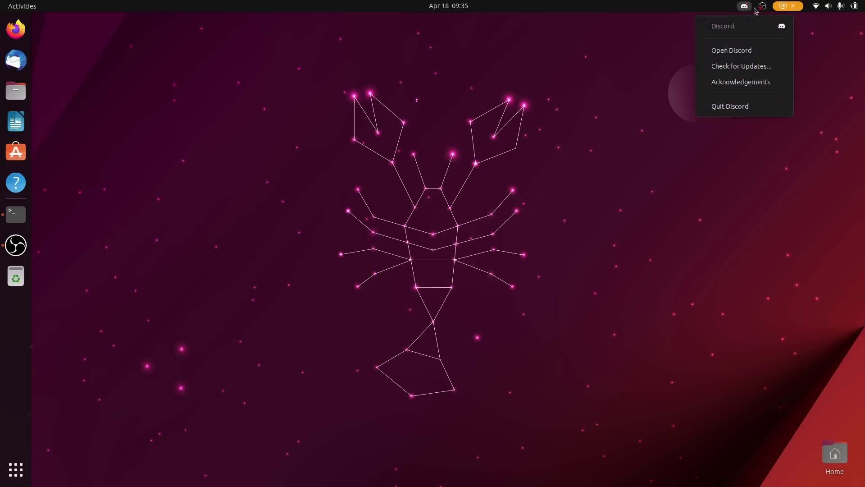
mouse_move(763, 9)
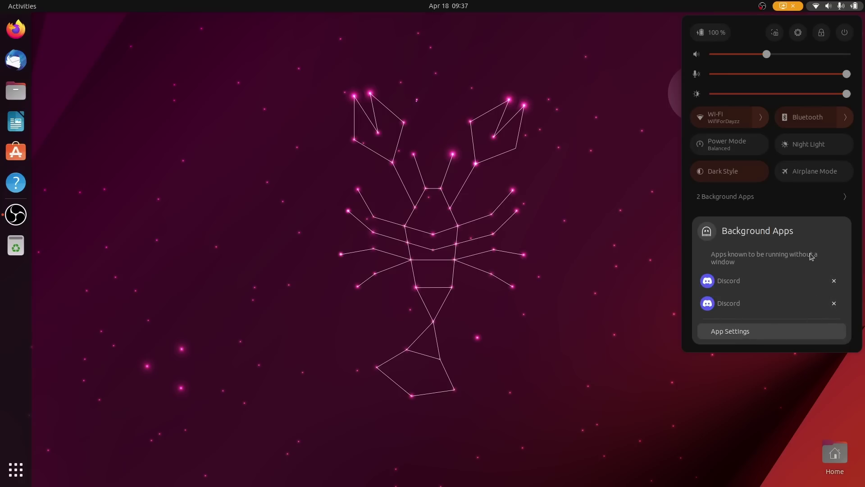
click(841, 193)
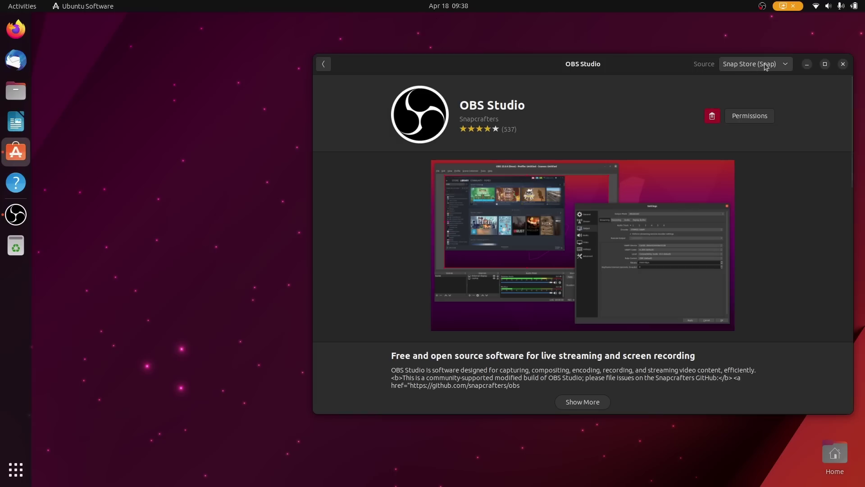
View the available install sources for OBS Studio in Ubuntu Software and close the list.
click(753, 63)
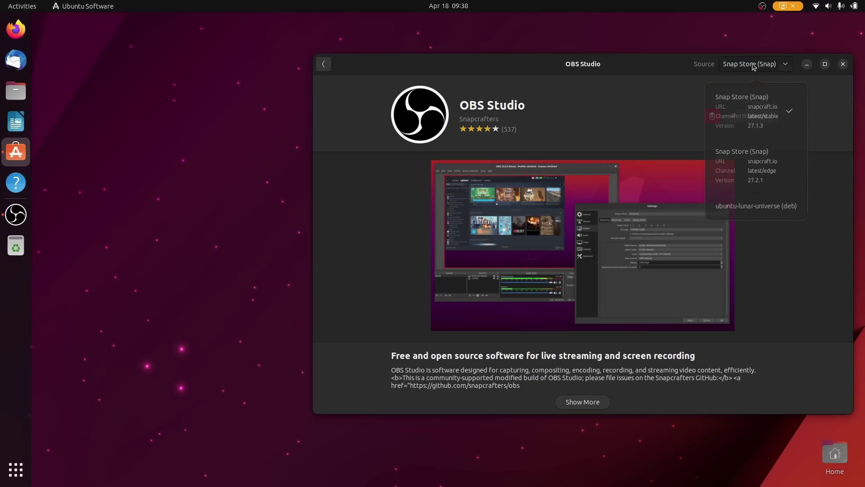
click(753, 64)
click(762, 6)
click(765, 10)
click(834, 6)
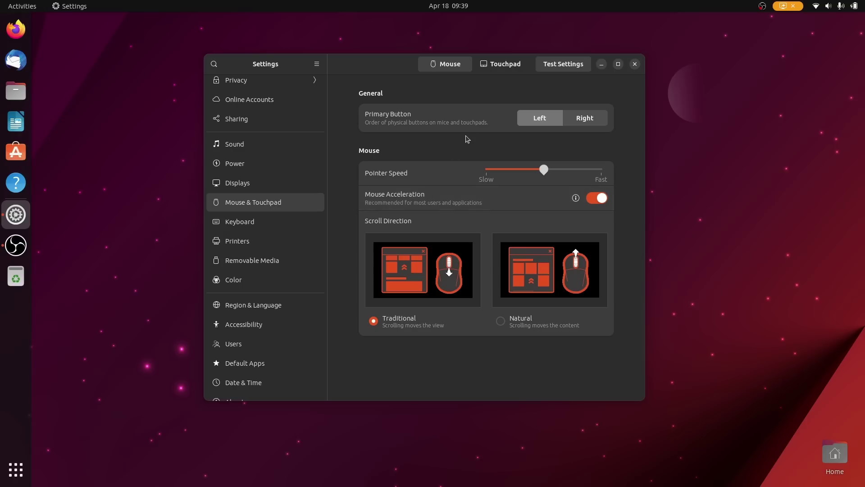
Turn Mouse Acceleration off and back on in the Mouse settings.
click(600, 201)
click(599, 200)
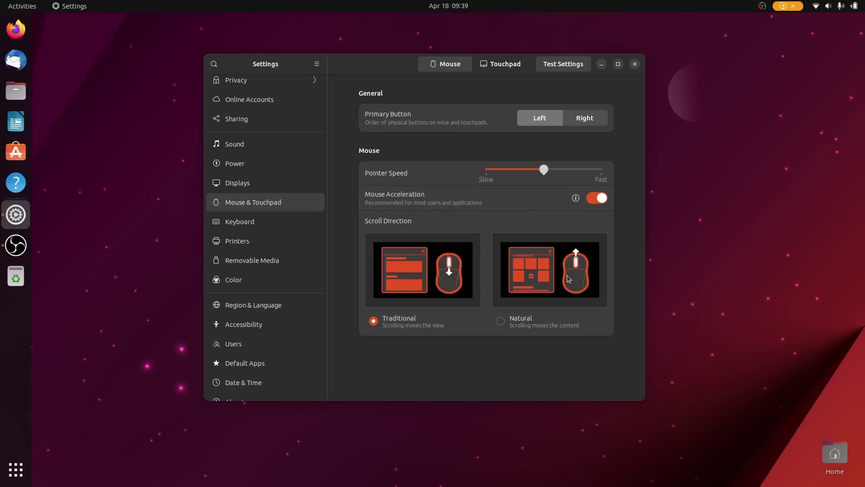
Look through the Touchpad settings for clicking and scrolling, and the system details on the About page.
click(502, 64)
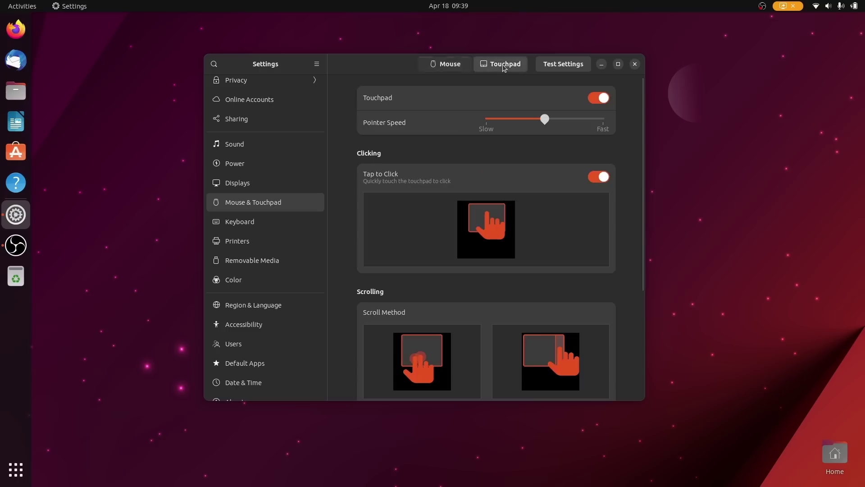
scroll(534, 236, down, 5)
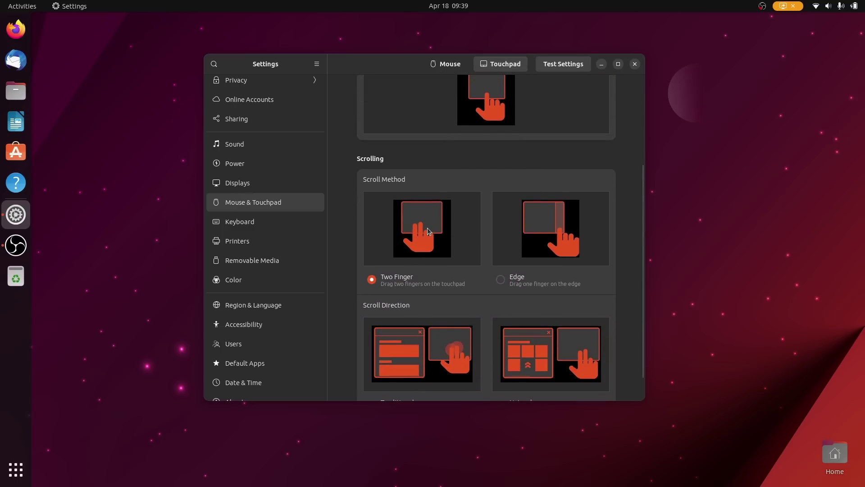
scroll(428, 231, down, 1)
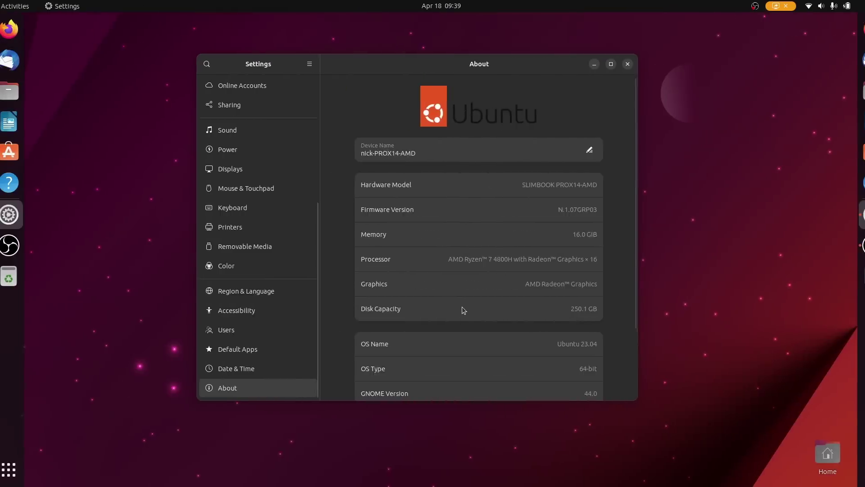
scroll(469, 307, down, 4)
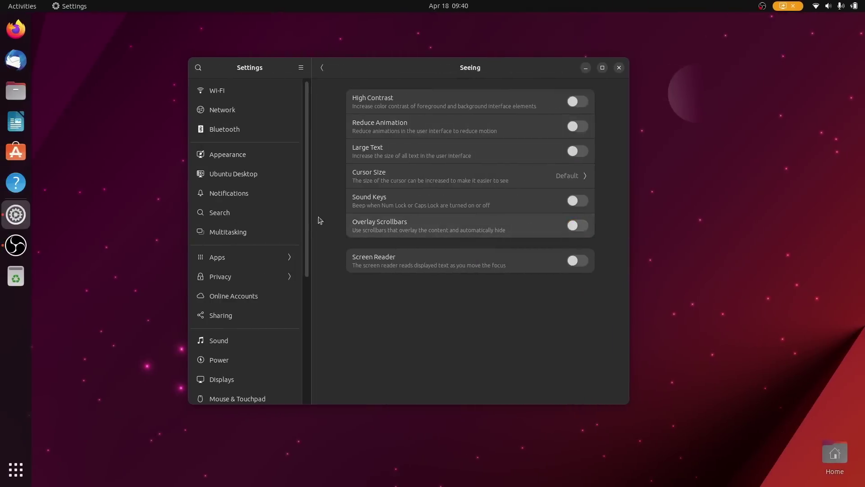
Turn on Overlay Scrollbars in the Seeing accessibility settings and test it by scrolling through the list of settings categories.
drag(306, 117, 316, 155)
click(573, 226)
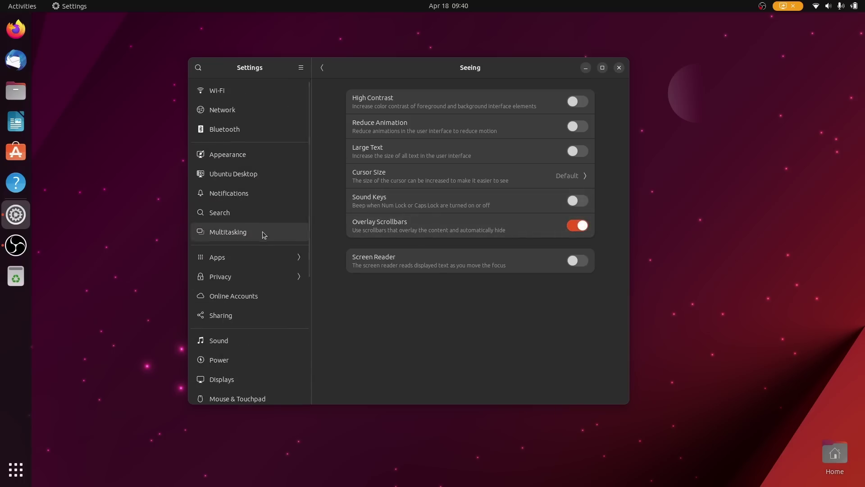
scroll(263, 232, down, 5)
scroll(263, 232, up, 5)
scroll(263, 232, down, 3)
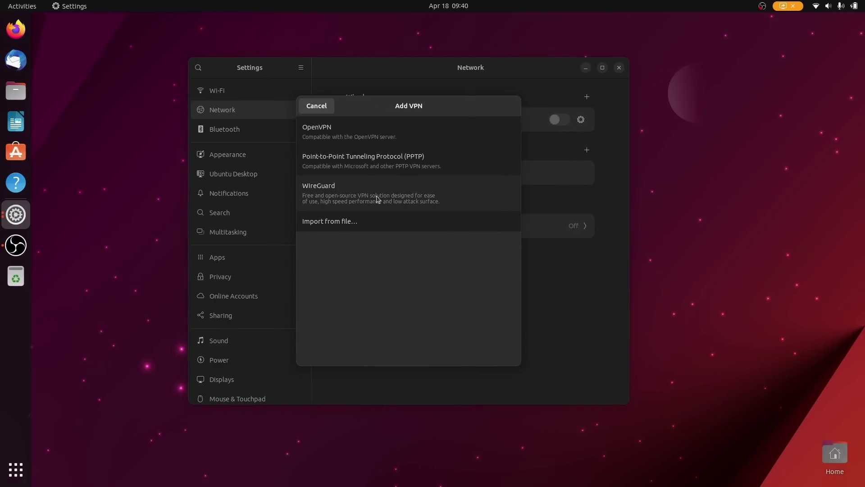
Start adding a WireGuard VPN, look through its IPv4 and IPv6 options, and return to the WireGuard page.
click(377, 199)
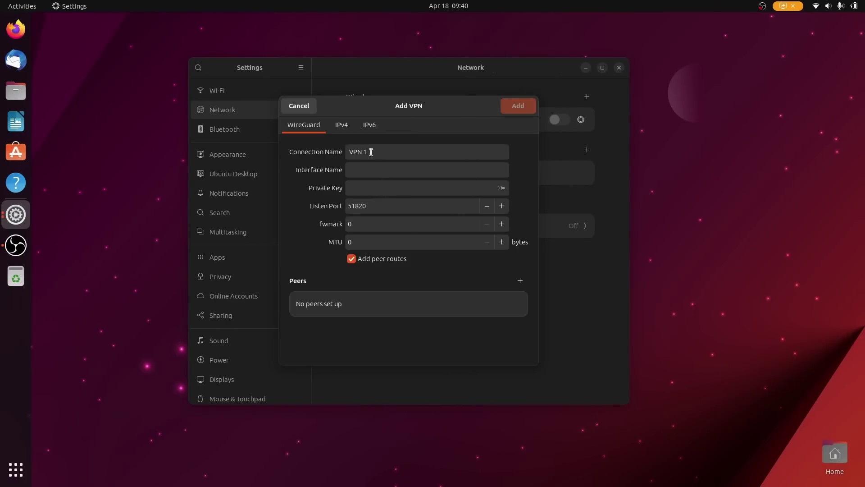
click(345, 126)
click(369, 131)
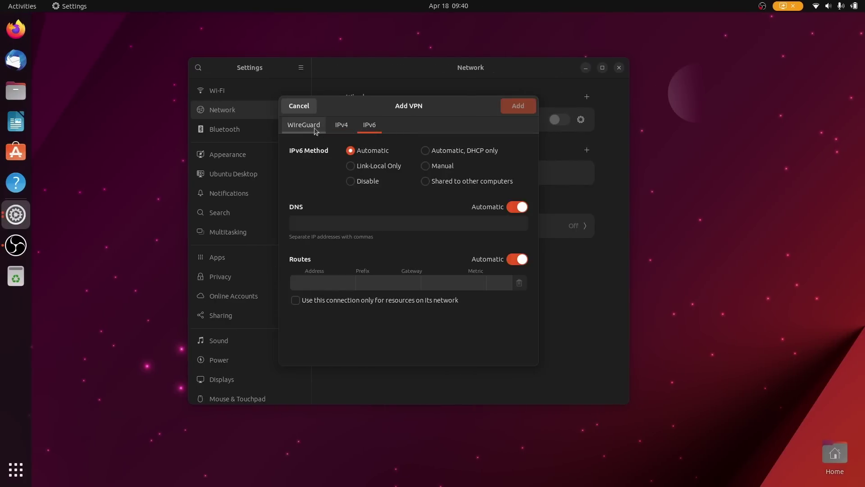
click(302, 127)
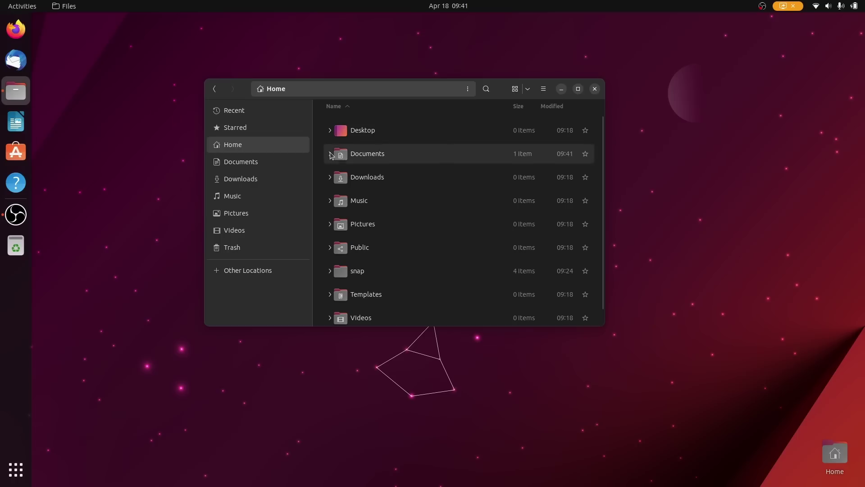
In Files, expand Documents down through test Folder$ and Nested folder, collapsing and re-expanding the tree once.
click(330, 153)
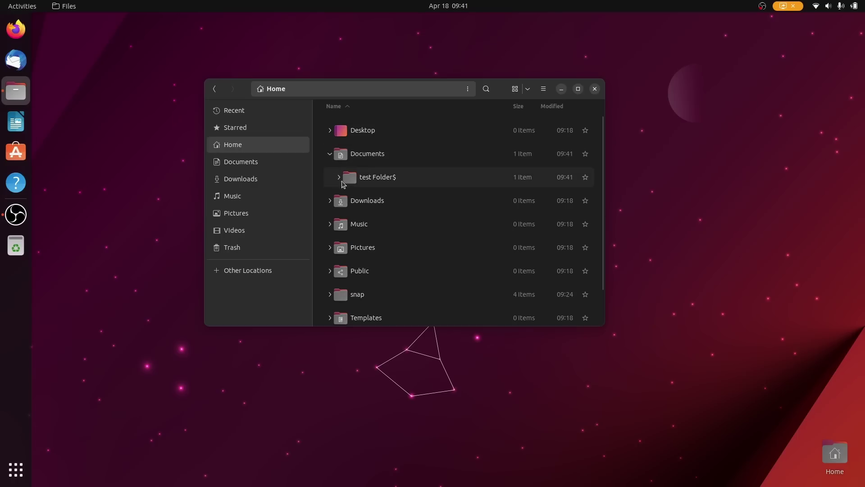
click(349, 201)
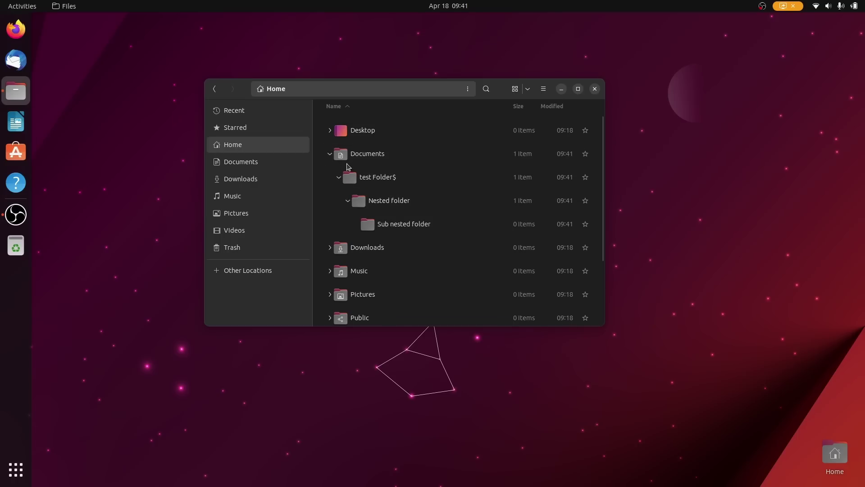
click(330, 154)
click(330, 154)
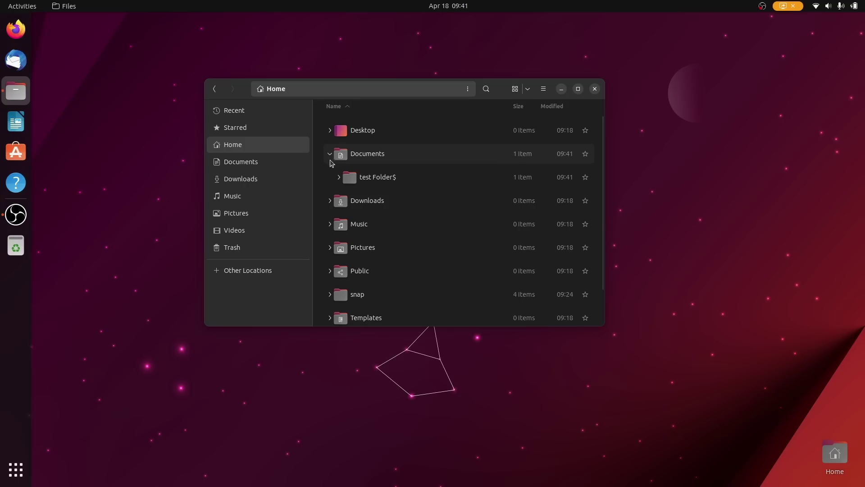
click(339, 177)
click(348, 201)
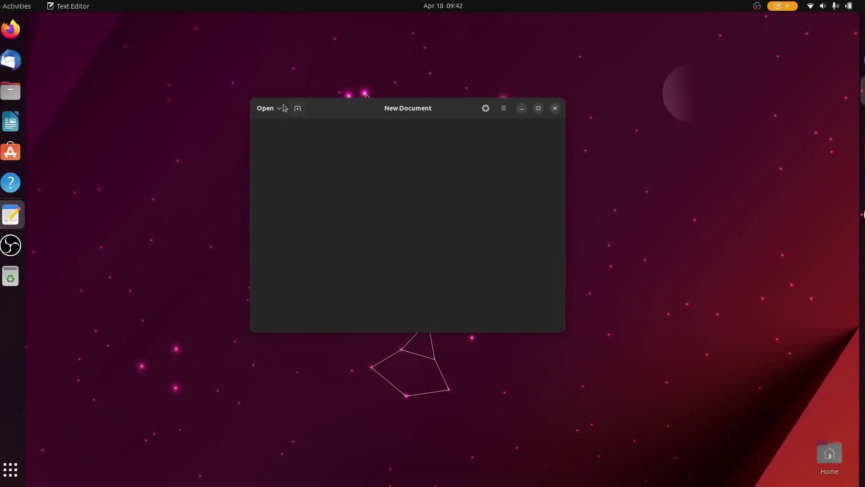
In Text Editor's Open File dialog, show all file types in the Downloads folder and enlarge the dialog.
click(276, 109)
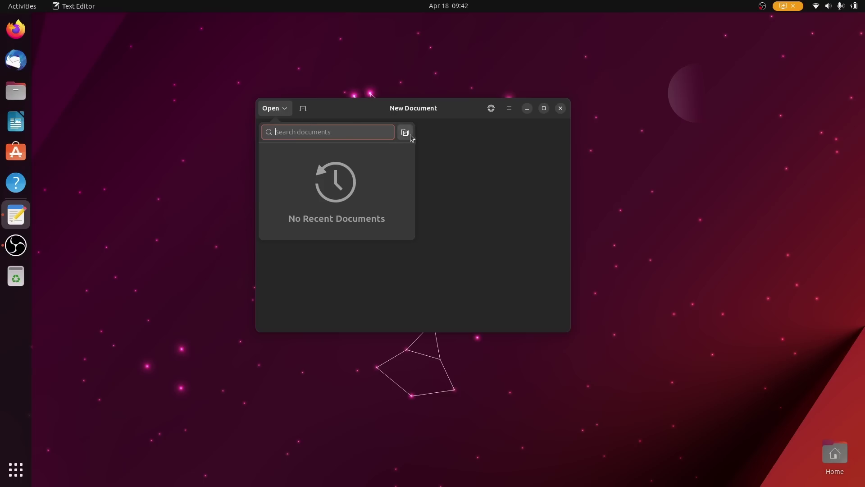
click(405, 133)
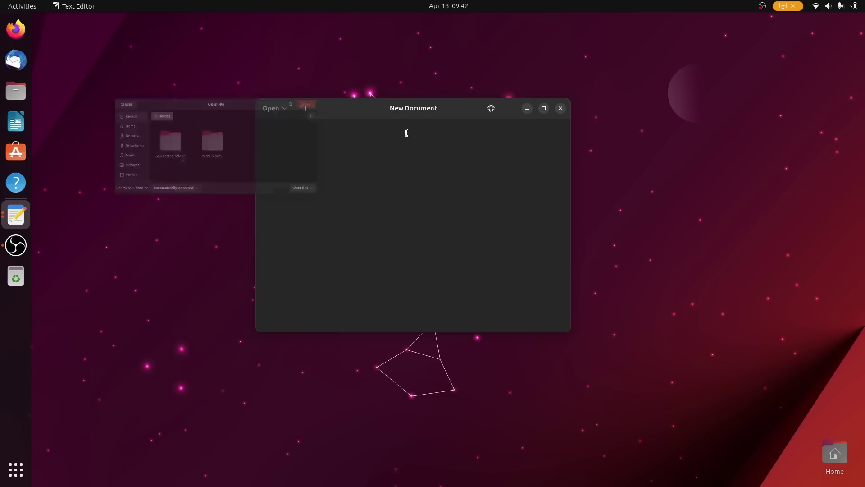
drag(314, 26, 498, 117)
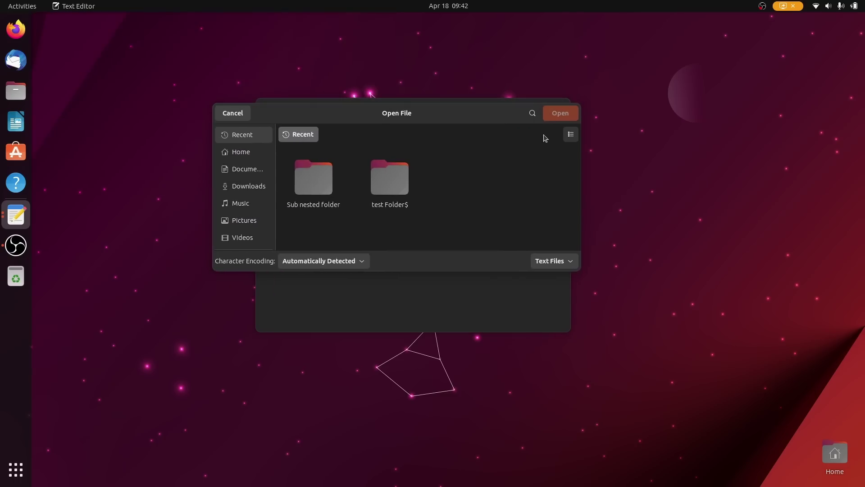
click(243, 187)
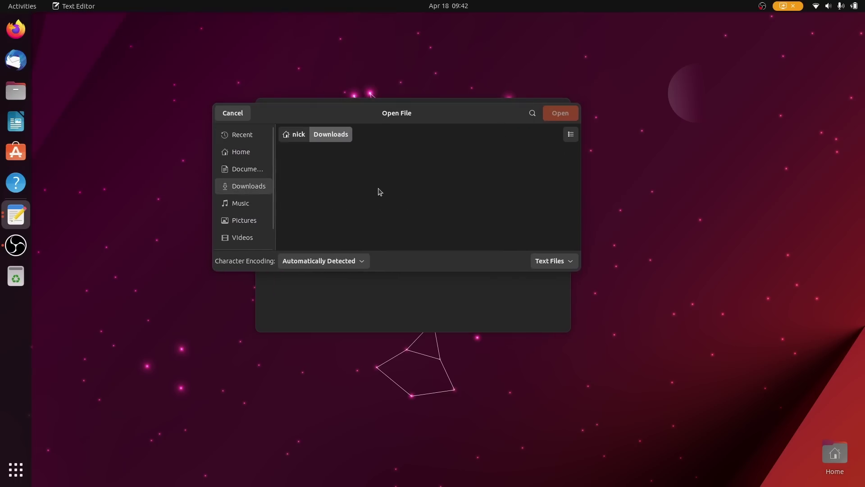
click(558, 261)
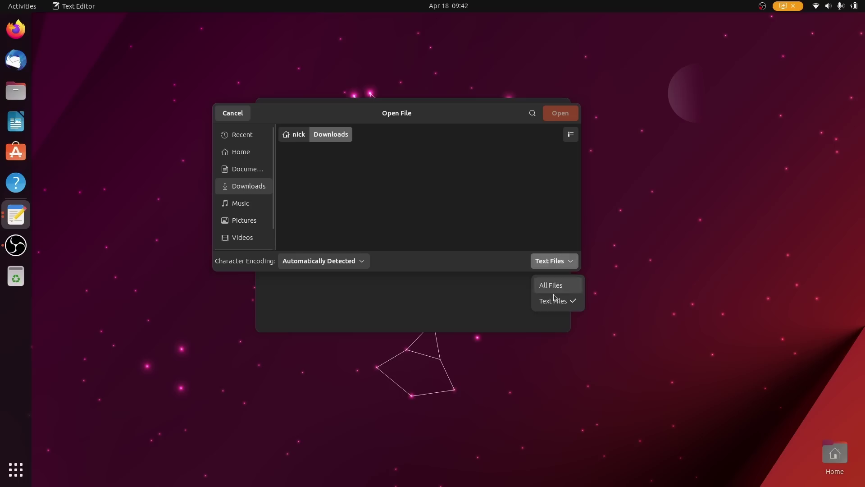
click(553, 284)
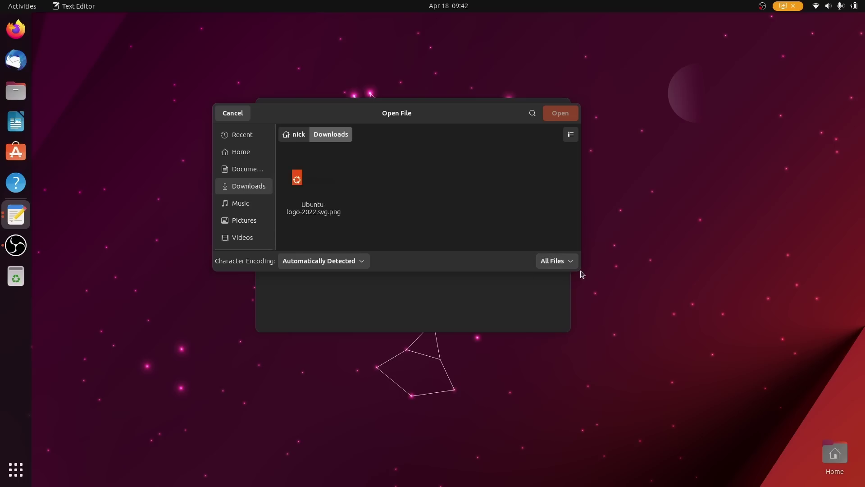
drag(582, 276, 657, 384)
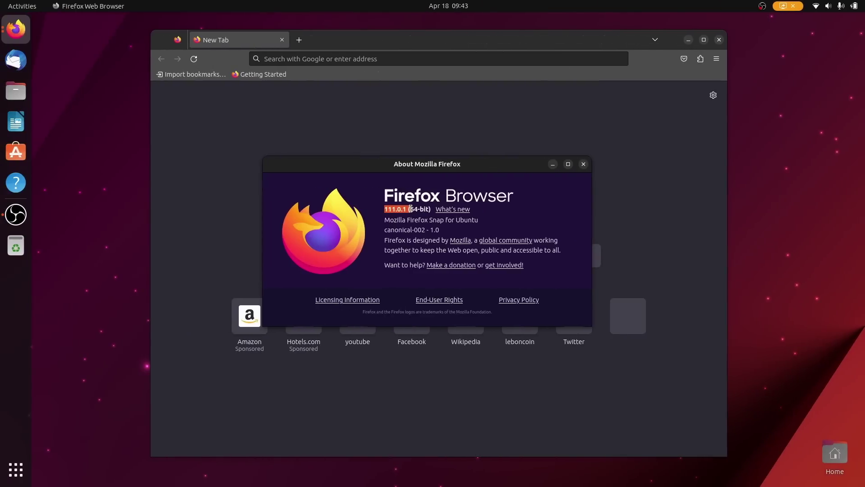
Close the Firefox version information, then dismiss LibreOffice's version information and close Writer.
click(583, 164)
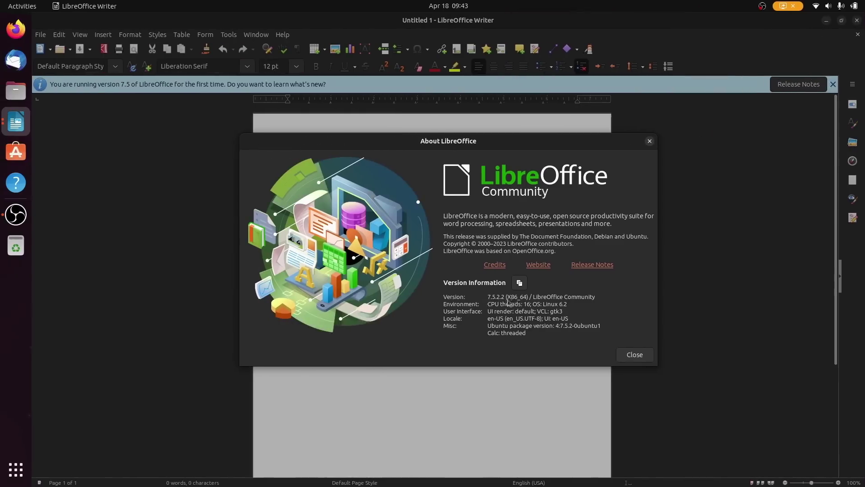
click(633, 359)
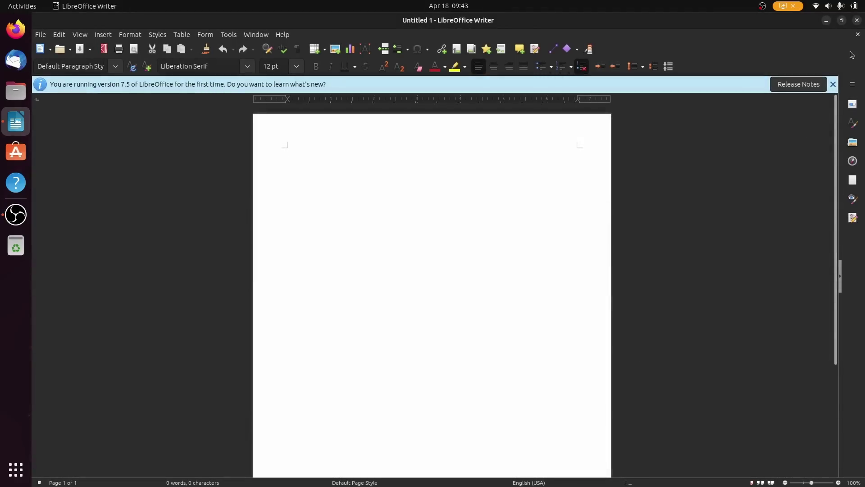
click(859, 21)
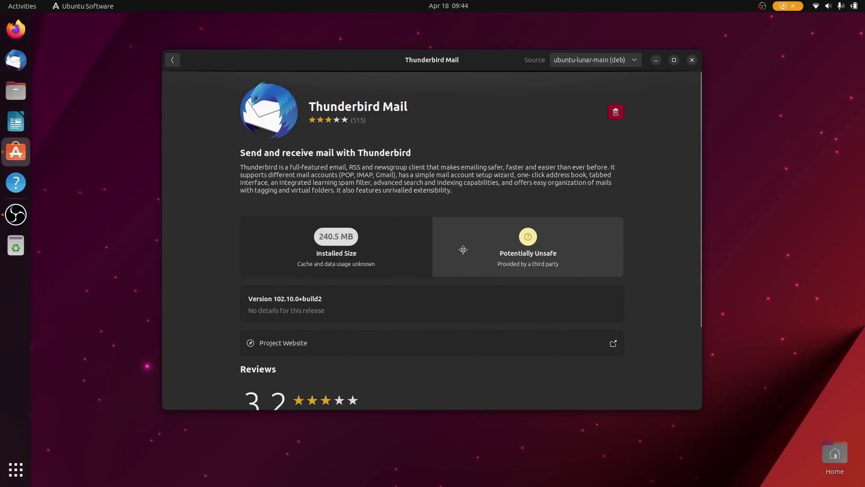
Look through the Thunderbird Mail reviews and install sources in Ubuntu Software, and return to the search results.
scroll(455, 162, down, 15)
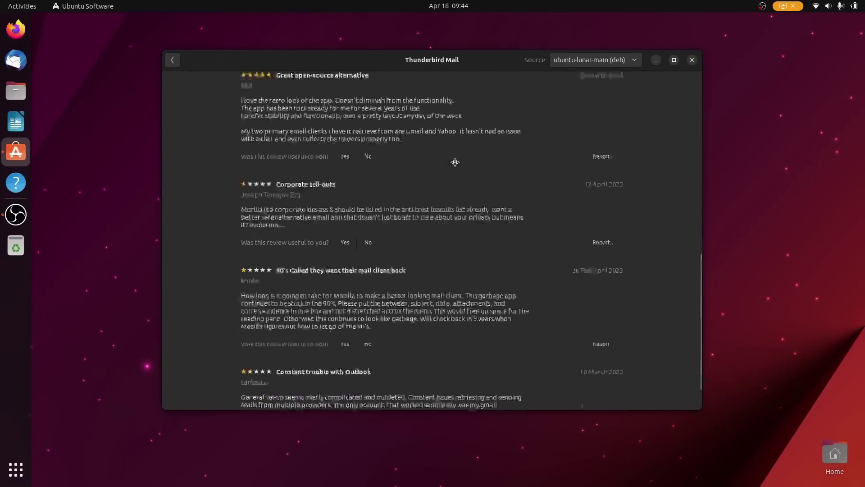
scroll(454, 161, up, 10)
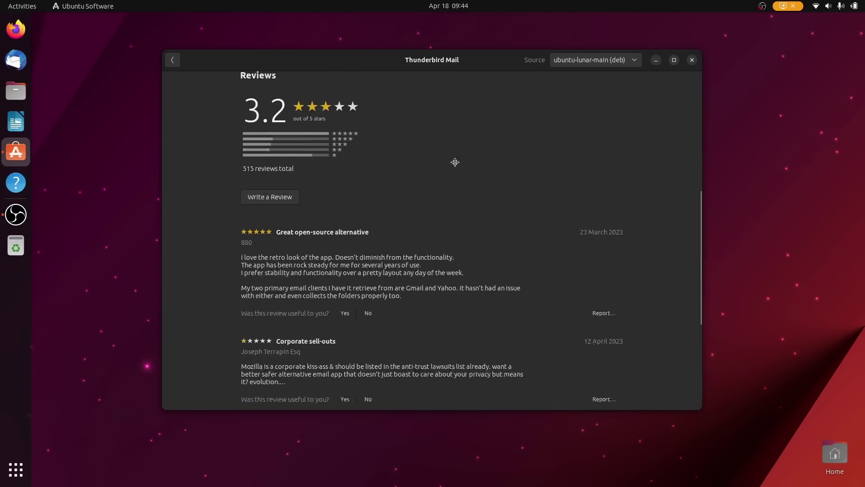
scroll(455, 162, up, 3)
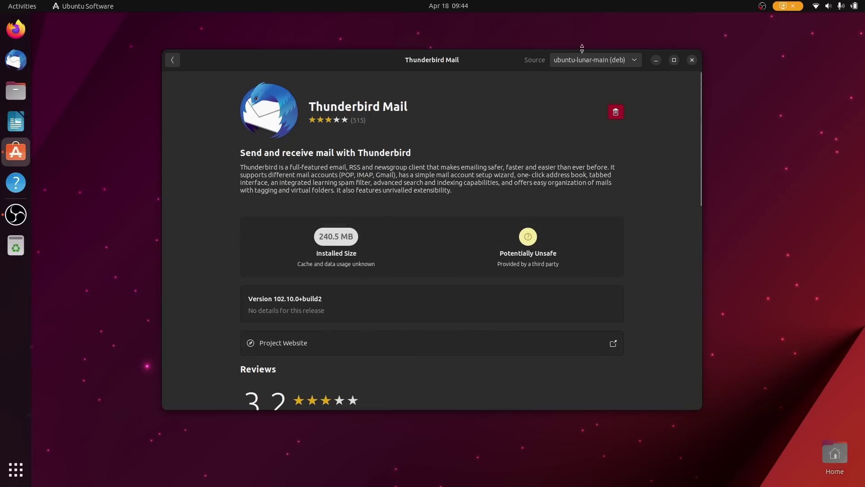
click(584, 63)
click(585, 67)
click(173, 60)
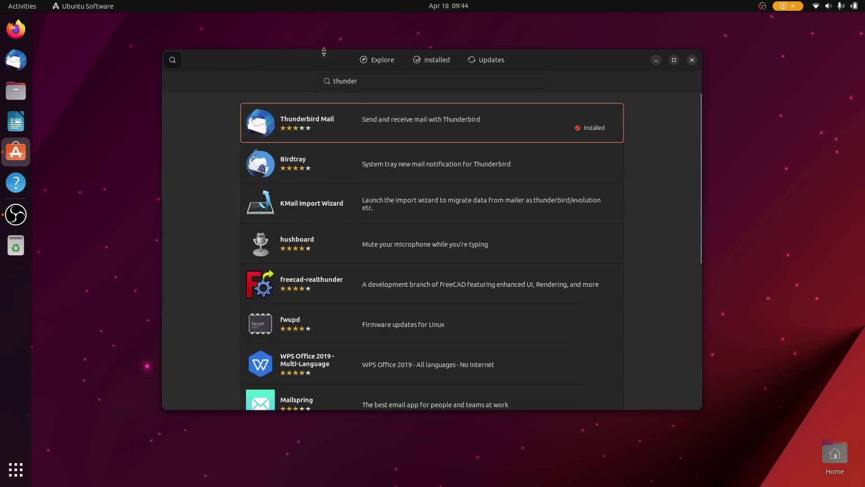
Browse the Explore page's categories in Ubuntu Software and look through the apps in Books and Reference.
click(367, 61)
scroll(339, 260, down, 10)
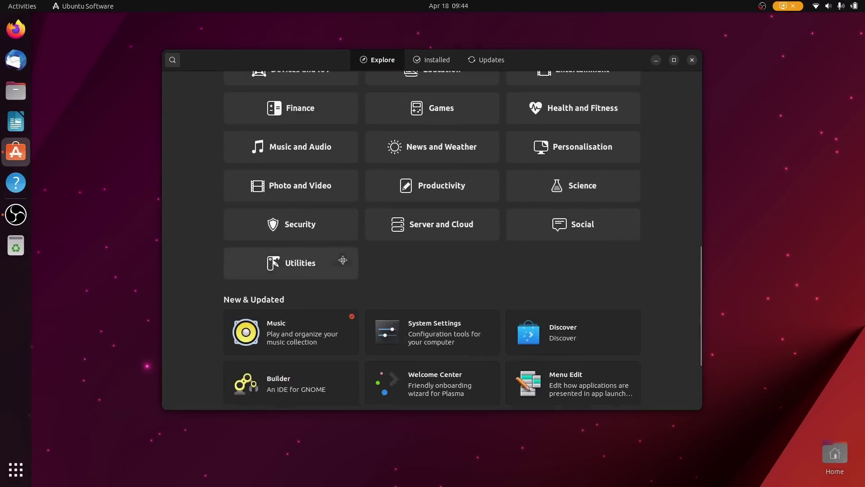
scroll(343, 260, up, 3)
click(407, 169)
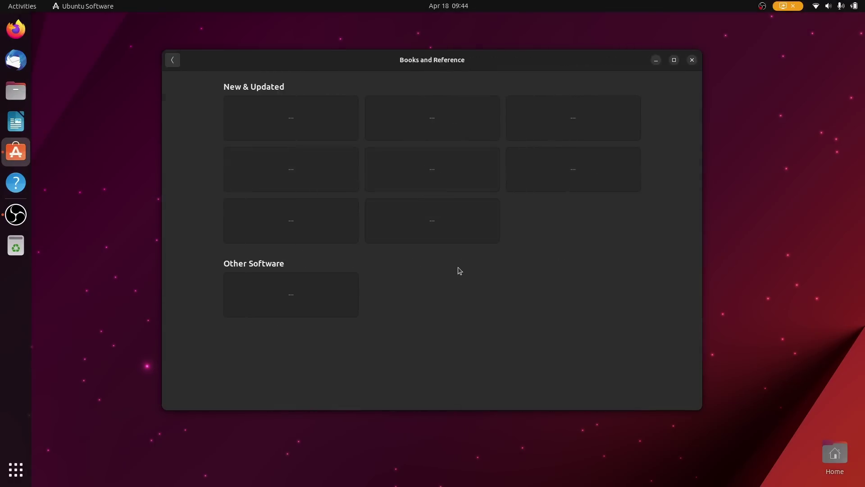
drag(456, 60, 479, 79)
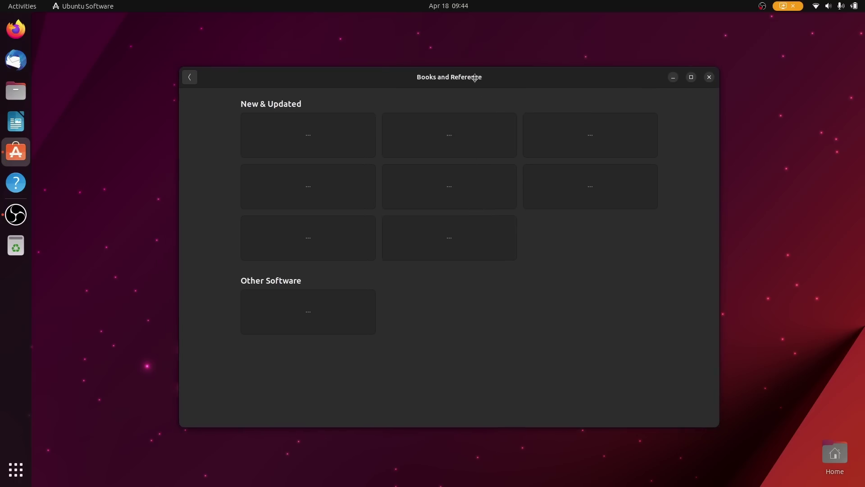
scroll(460, 218, down, 15)
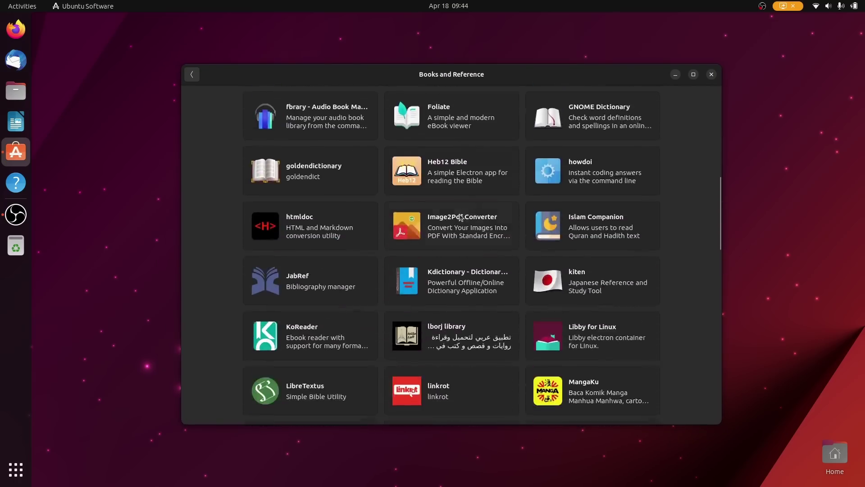
scroll(461, 217, down, 10)
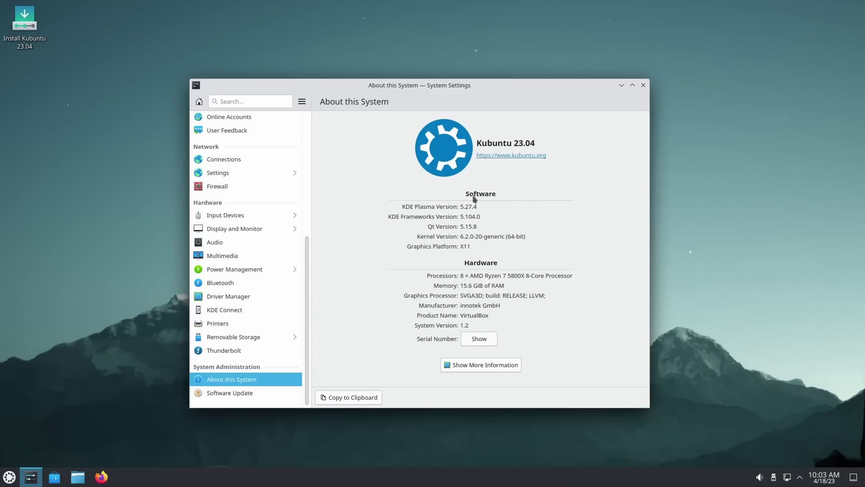
In Kubuntu, search System Settings for "deskto" and browse the featured applications on Discover's home page.
click(249, 102)
text(deskto)
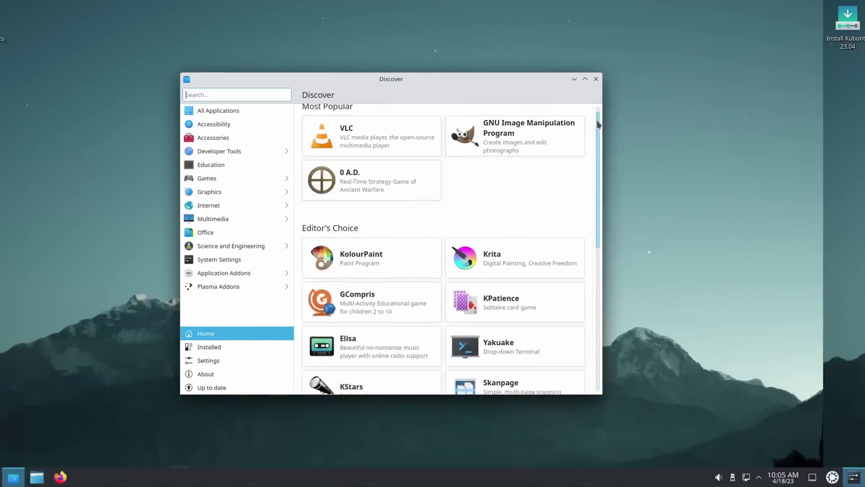
scroll(639, 174, down, 5)
scroll(639, 174, down, 5)
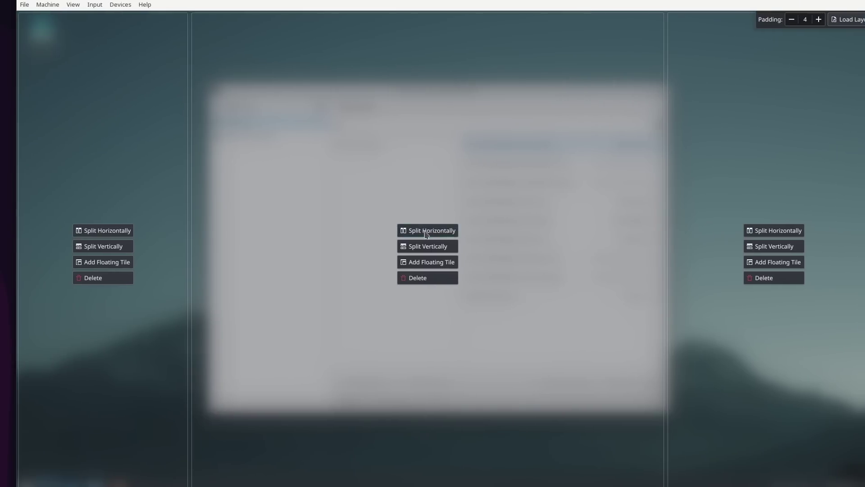
Split the middle tile horizontally, then try a vertical split of its right half and delete the lower tile.
click(385, 230)
click(565, 246)
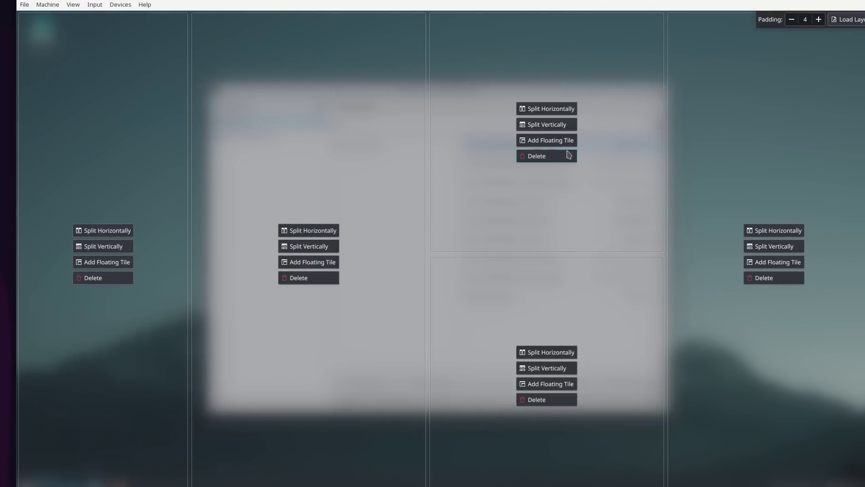
click(541, 400)
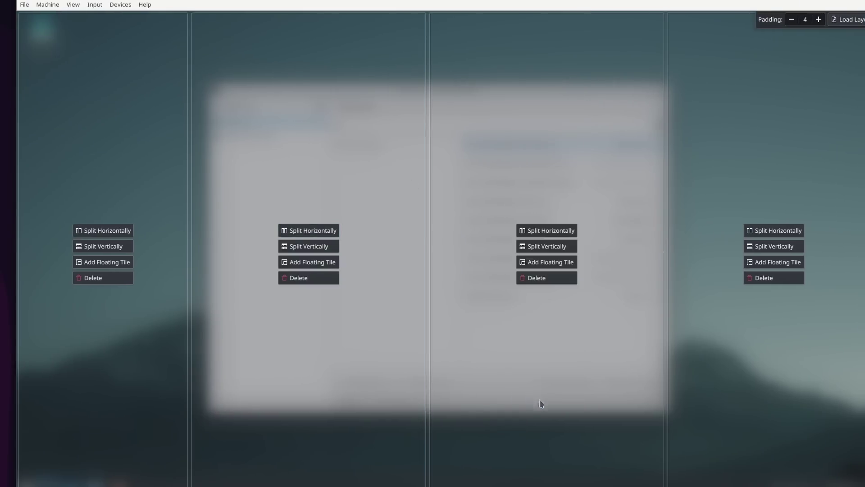
Delete the rightmost tile and widen the first column by moving both remaining tile dividers to the right.
click(761, 276)
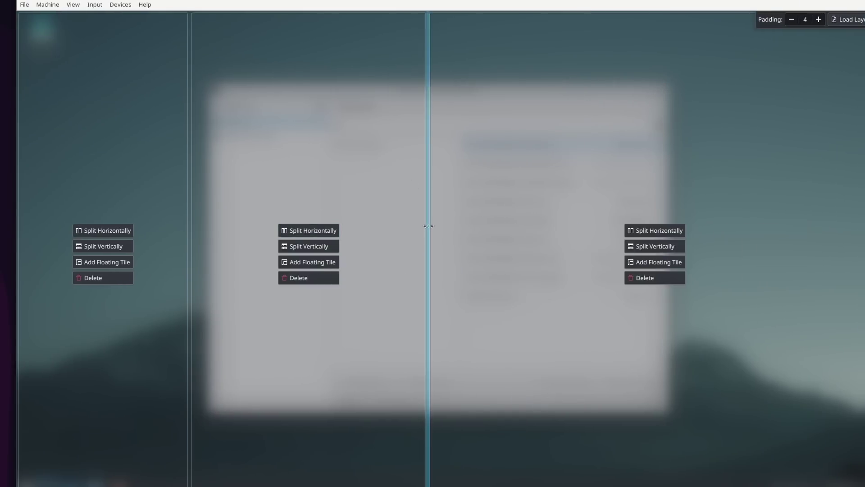
drag(428, 226, 474, 241)
drag(190, 255, 316, 255)
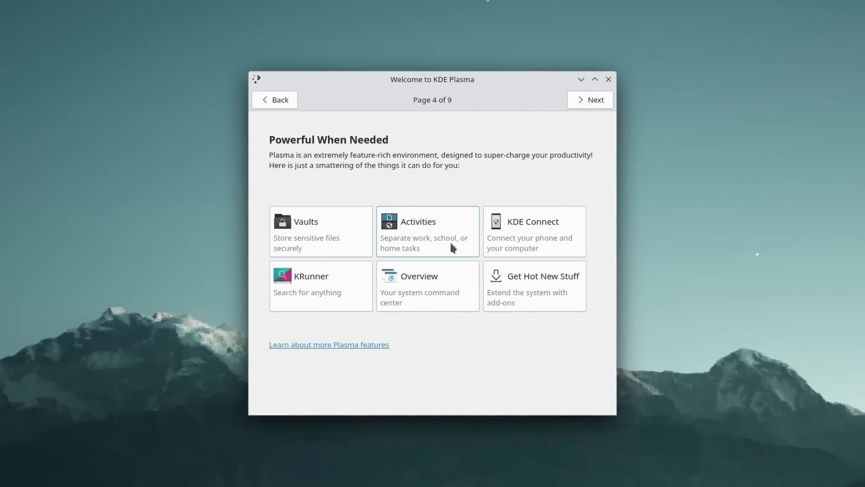
View the Get Hot New Stuff and Overview descriptions on the Powerful When Needed page of the Plasma welcome guide.
click(502, 300)
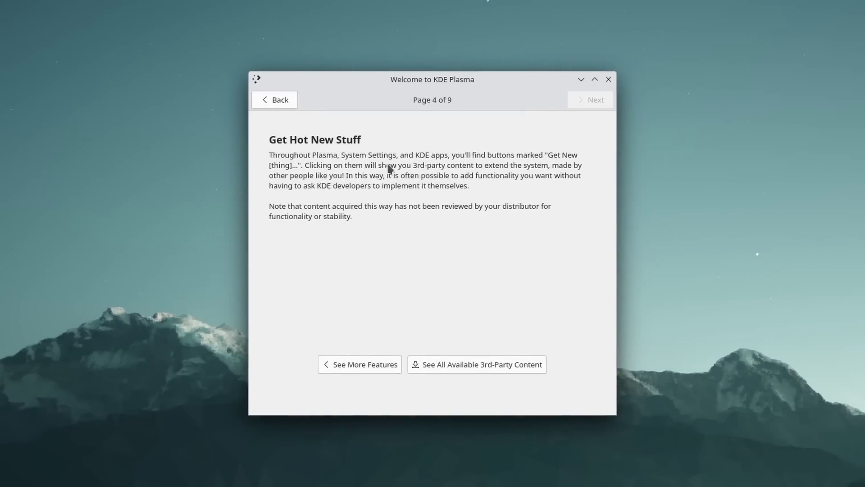
click(290, 102)
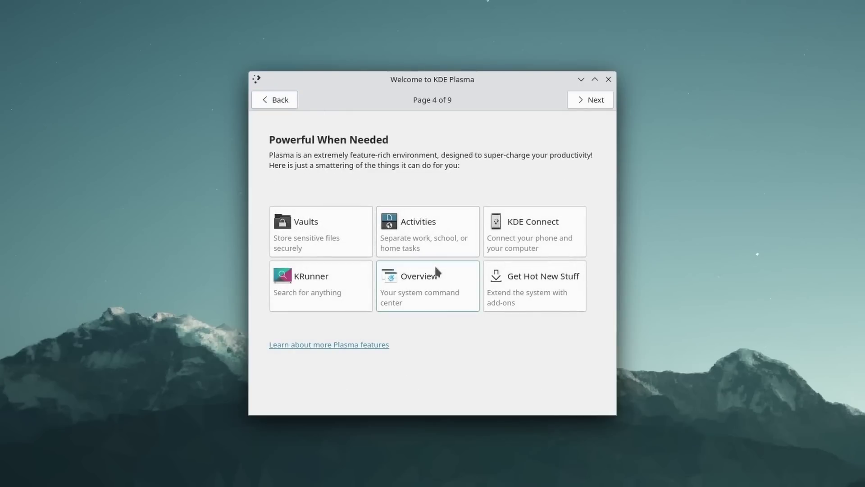
click(414, 295)
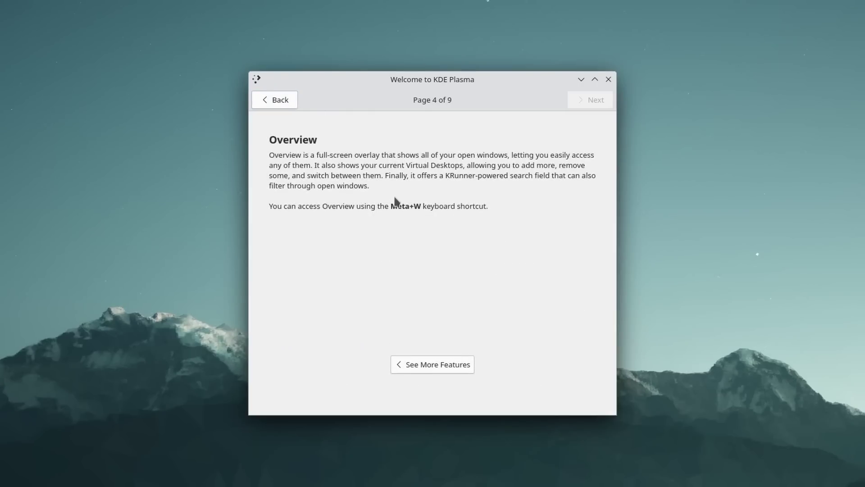
Return to the Powerful When Needed feature list in the Plasma welcome guide and open the KRunner description.
click(276, 102)
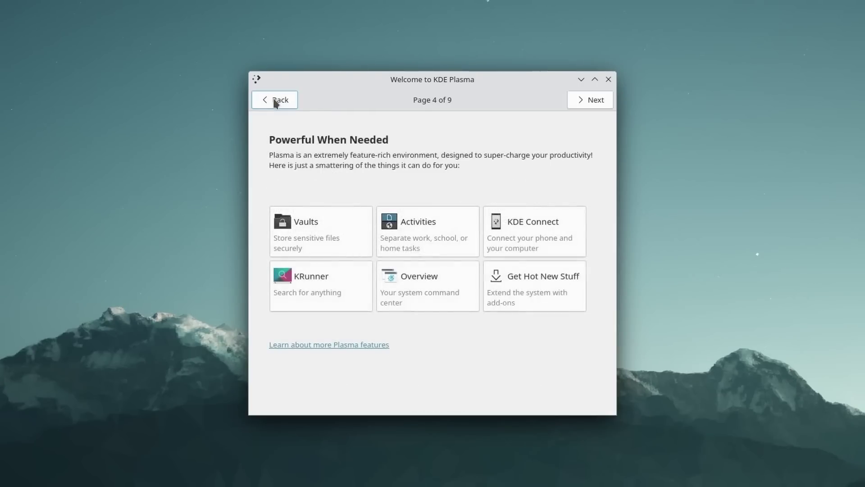
click(305, 282)
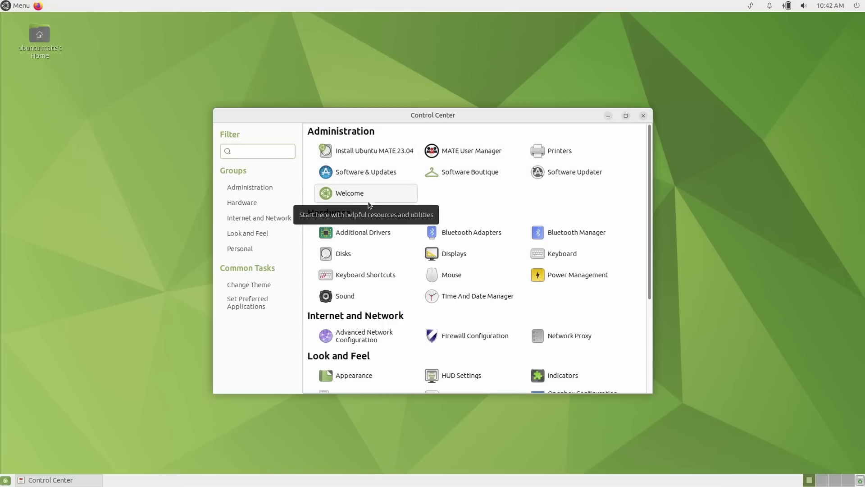
In Ubuntu MATE, open Welcome from the Control Center, close the Control Center, view Welcome's Main Menu and close it.
click(349, 194)
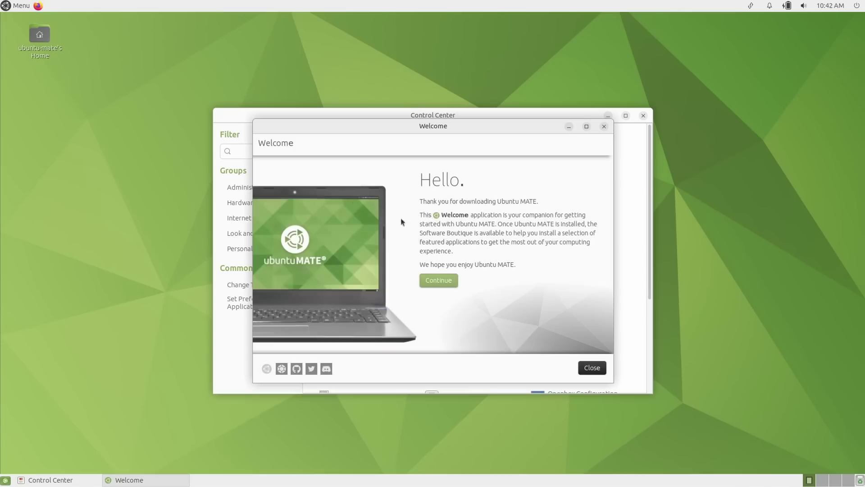
click(642, 116)
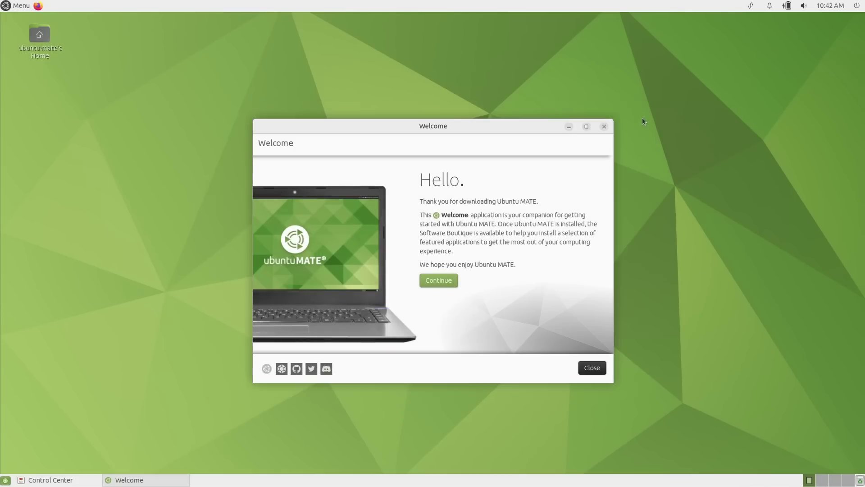
click(437, 281)
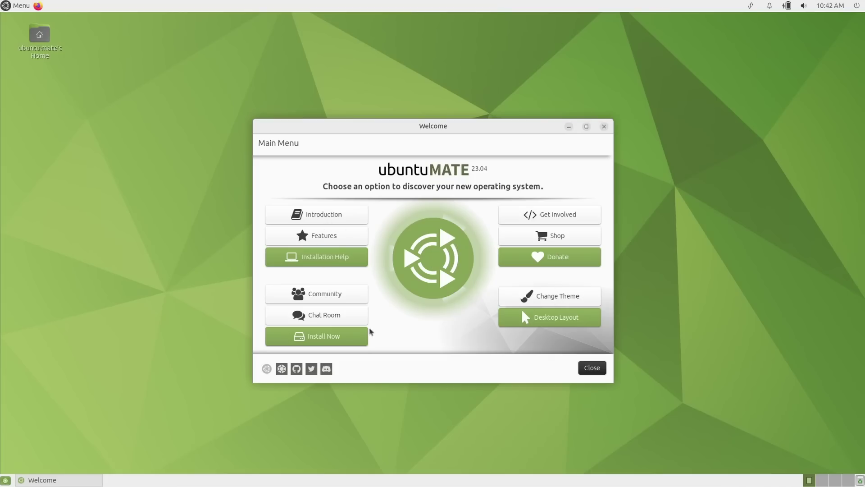
drag(473, 126, 462, 118)
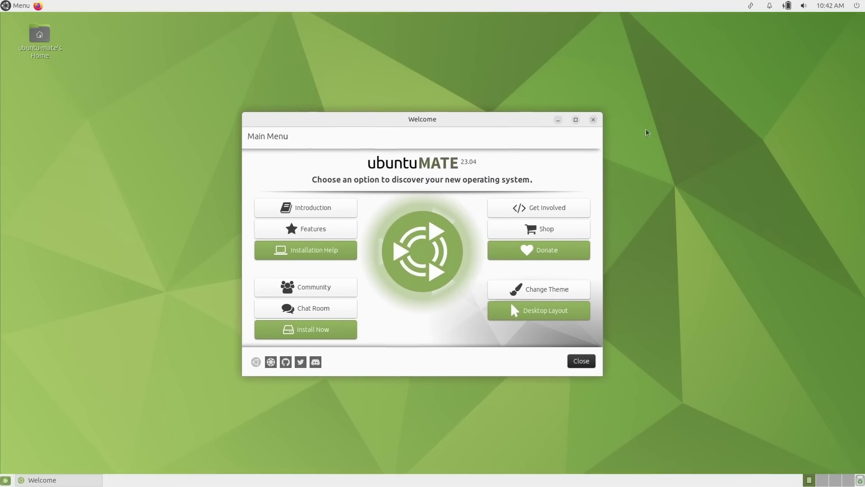
click(592, 120)
Look through the network, notification, battery, sound and power indicator menus on the MATE panel.
click(751, 5)
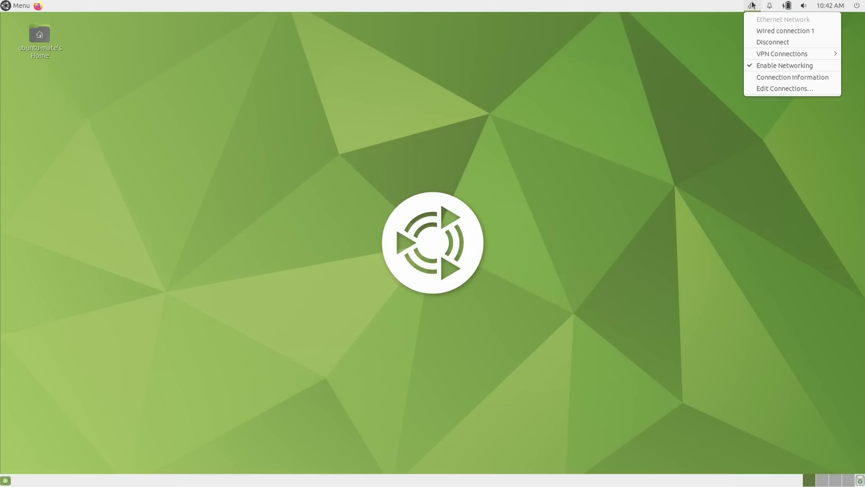
mouse_move(782, 8)
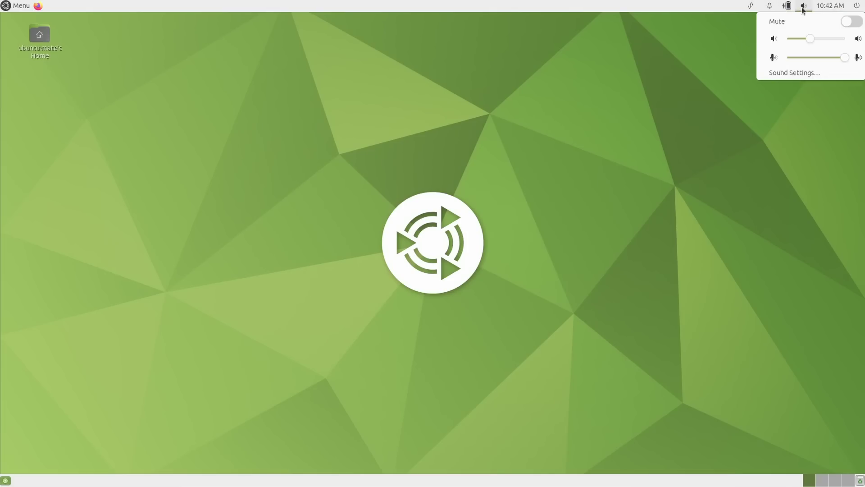
mouse_move(859, 7)
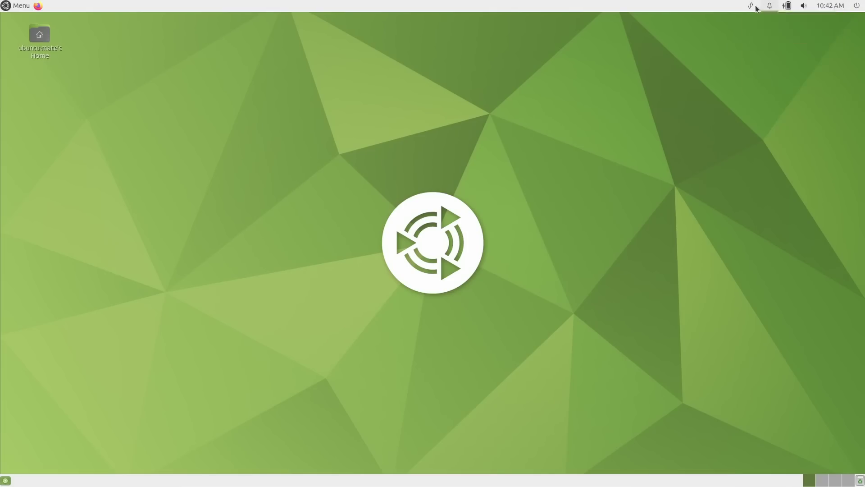
mouse_move(746, 8)
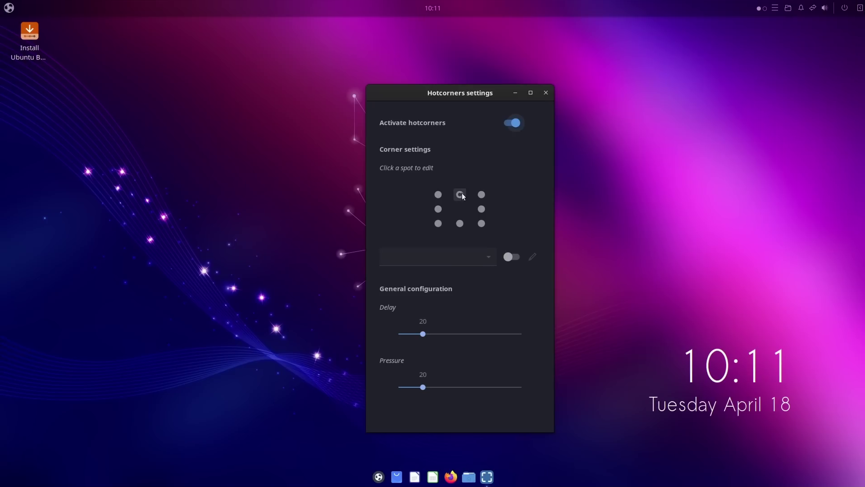
In Ubuntu Budgie's Hotcorners settings, enable the top-centre spot and assign it Budgie Desktop Settings.
click(518, 256)
click(487, 258)
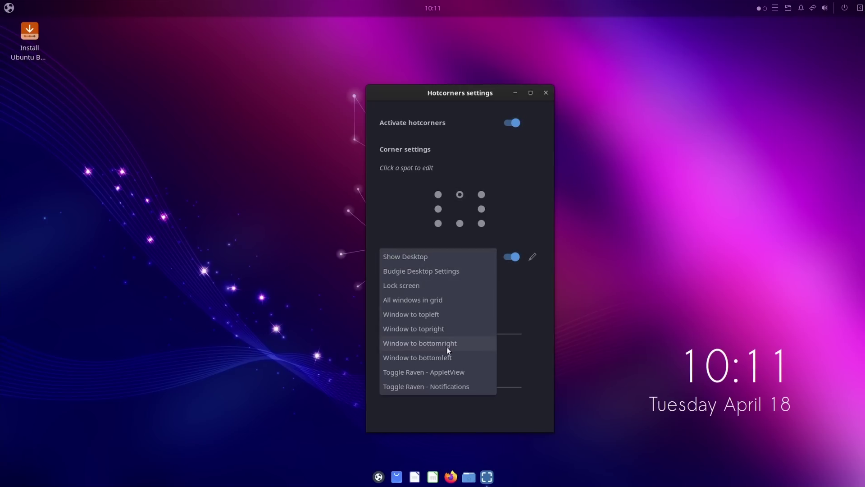
click(437, 271)
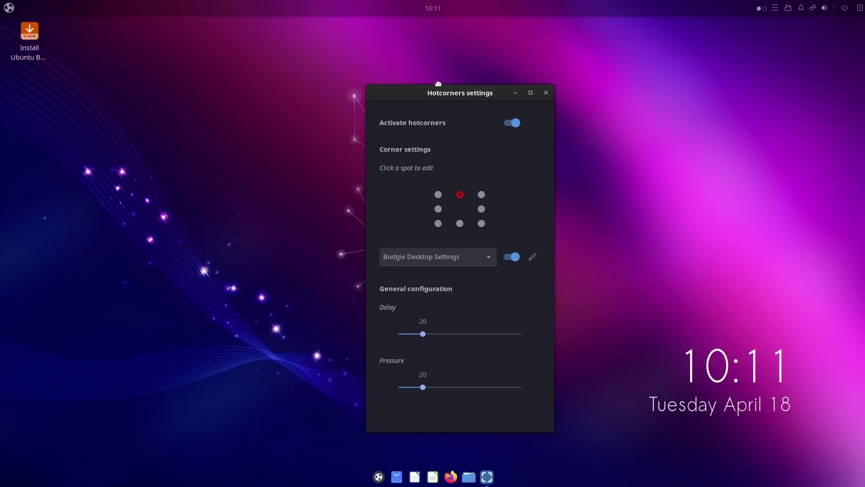
mouse_move(438, 83)
mouse_down()
mouse_move(443, 78)
mouse_move(423, 78)
mouse_up()
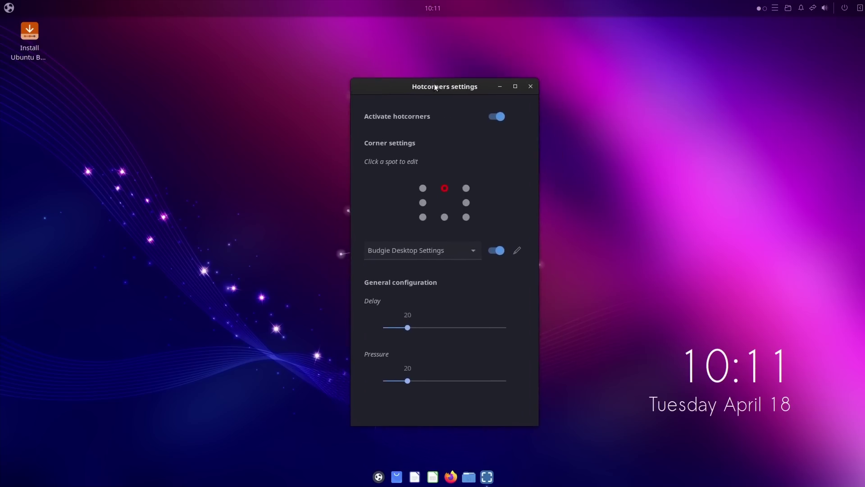
Enable the top-right hot corner and assign it All windows in grid.
click(467, 188)
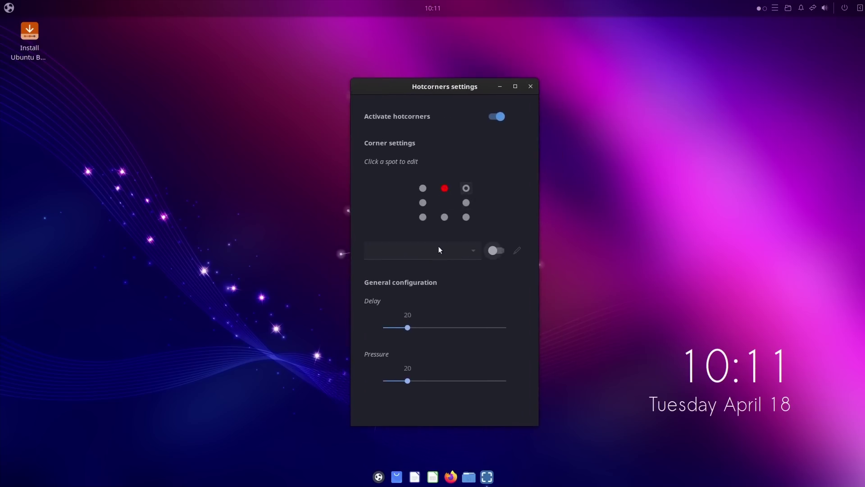
click(469, 255)
click(444, 295)
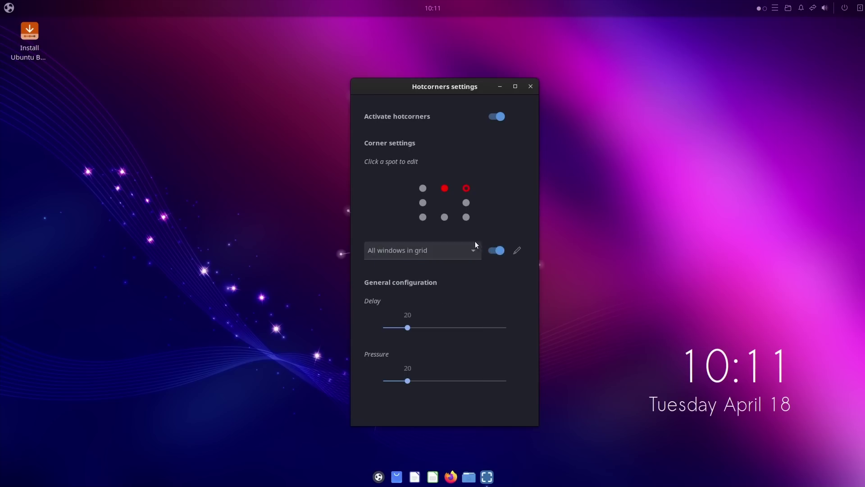
mouse_move(453, 93)
mouse_down()
mouse_move(463, 102)
mouse_move(450, 97)
mouse_up()
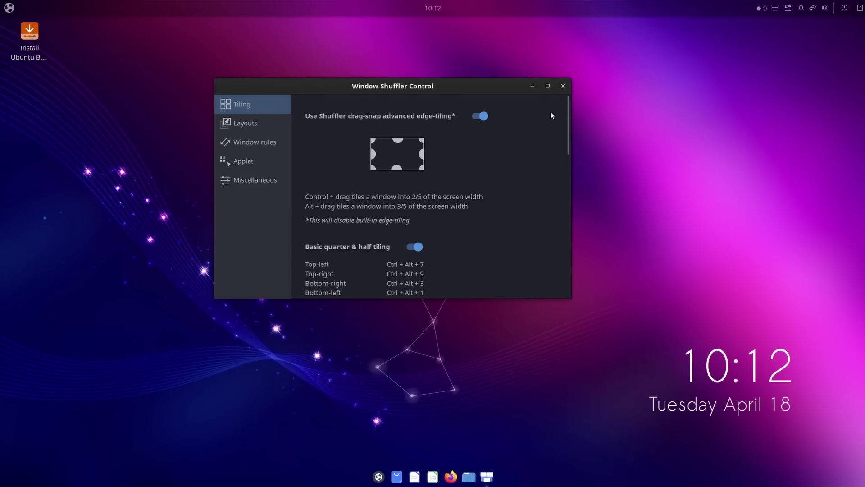
In Window Shuffler Control, examine the Tiling page's quarter and half tiling shortcuts and custom grid options.
drag(567, 102, 569, 138)
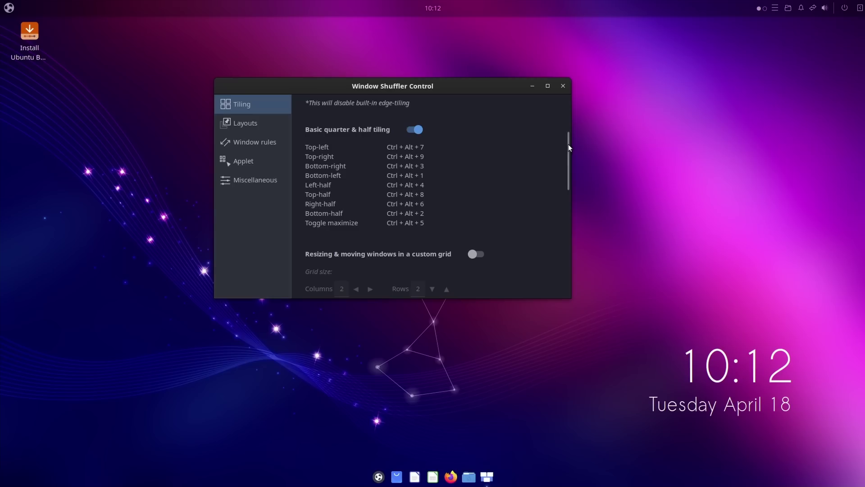
drag(569, 148, 556, 235)
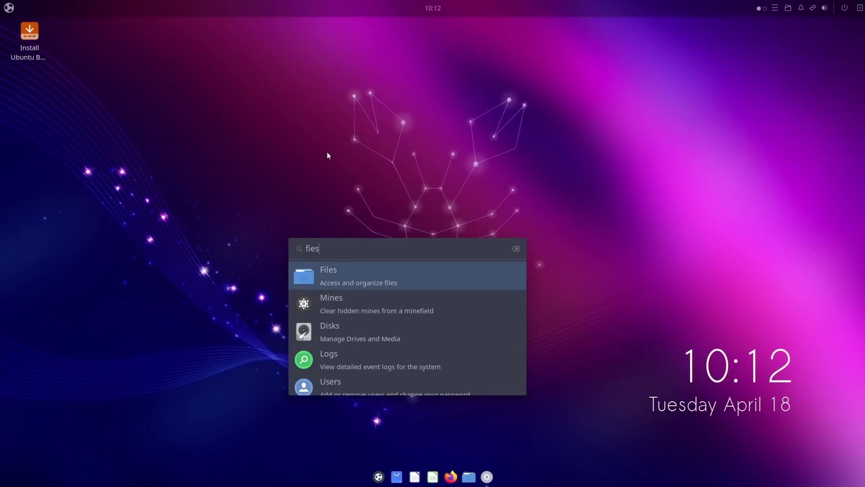
Correct the run dialog search to "files", then run the same search in the Budgie application menu.
key(BackSpace)
key(BackSpace)
text(les)
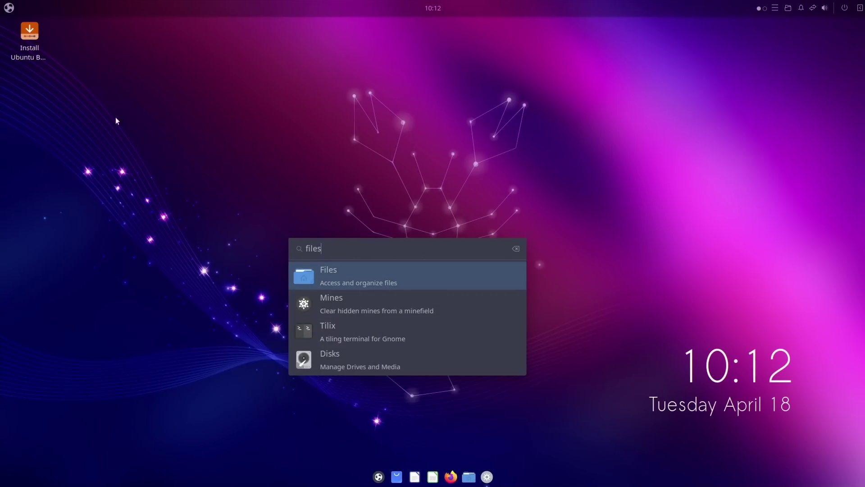
click(9, 8)
text(files)
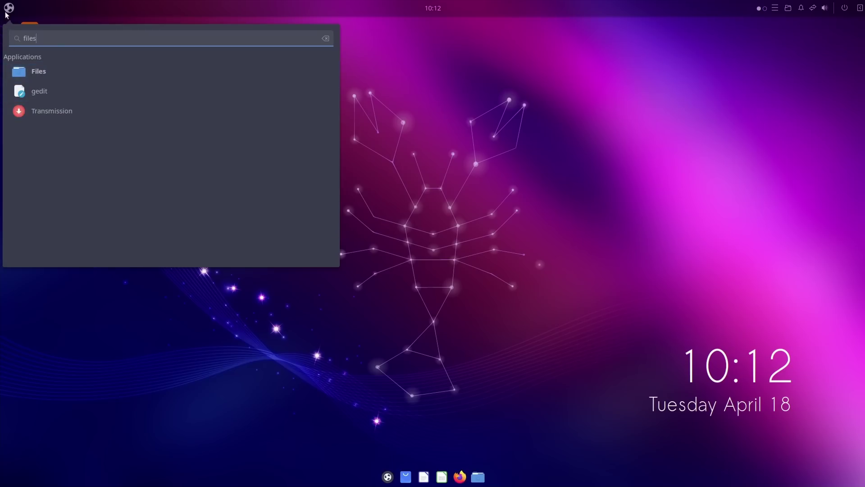
Search the run dialog for "office" and browse the matching LibreOffice applications.
key(alt+F2)
text(office)
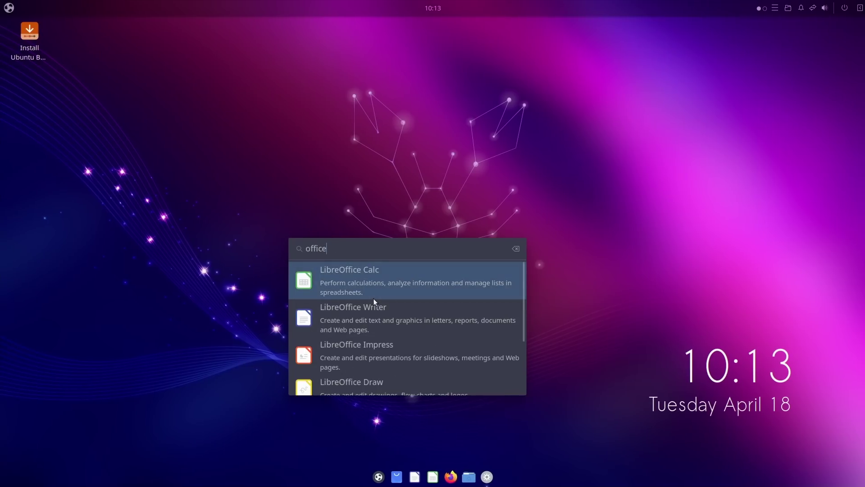
scroll(373, 298, down, 1)
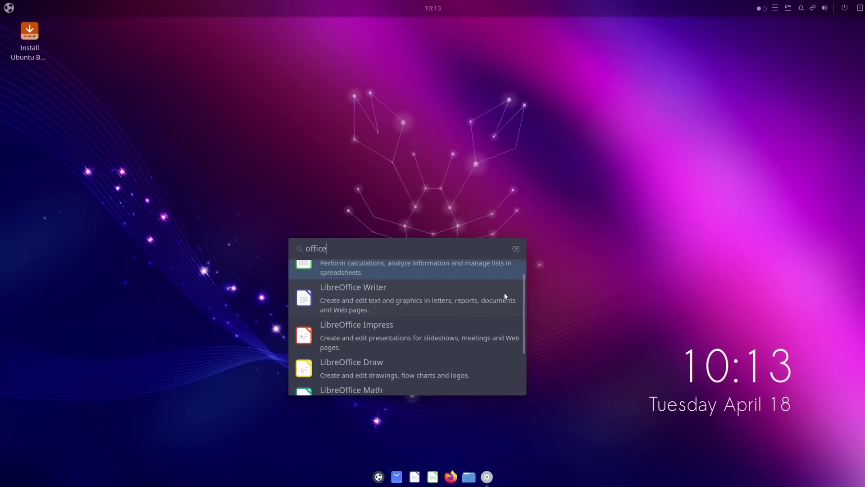
drag(521, 285, 524, 336)
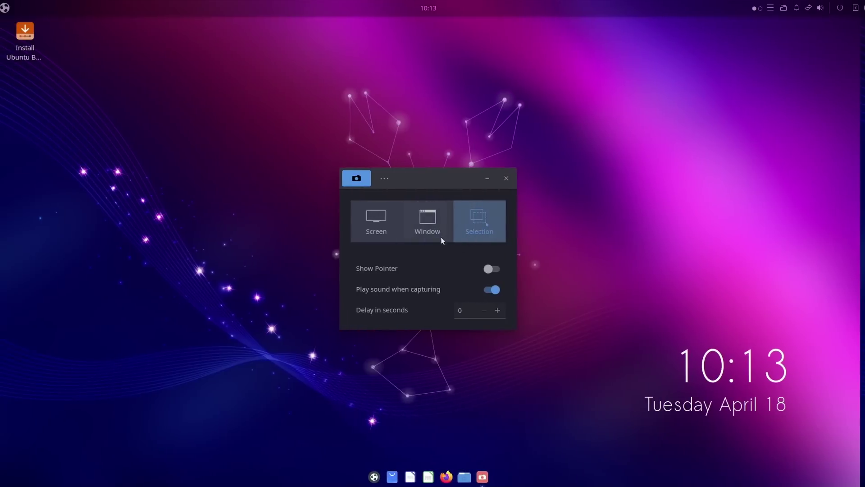
Set the screenshot tool's capture mode to Window and view its list of shortcuts.
click(441, 239)
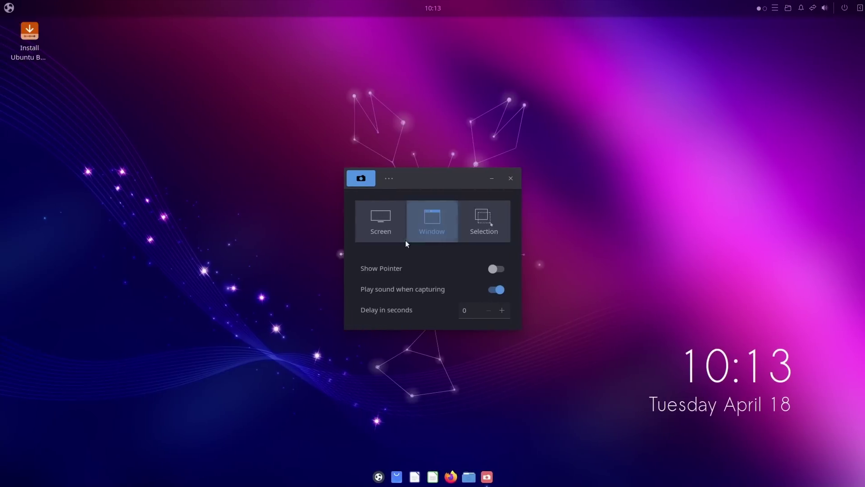
click(390, 178)
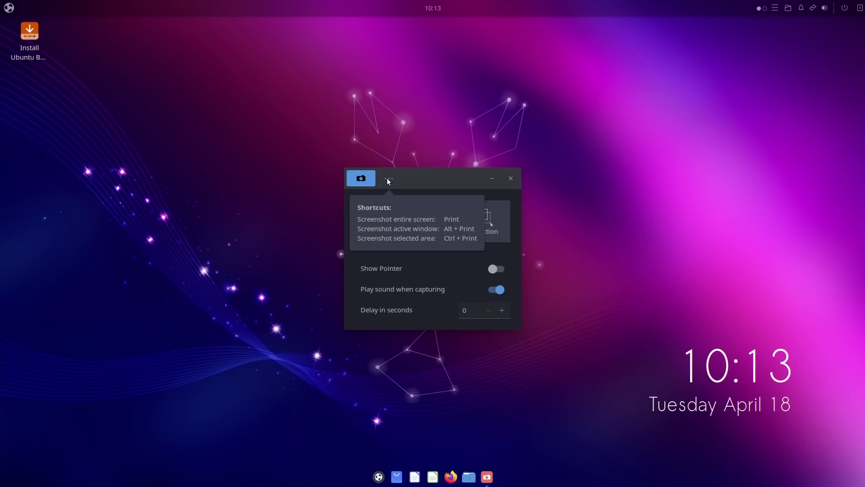
click(388, 178)
drag(430, 178, 421, 183)
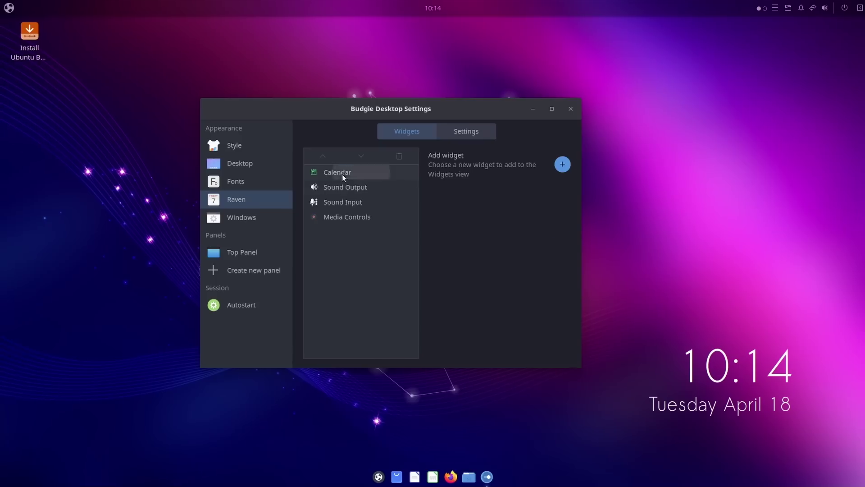
In Budgie Desktop Settings, move Raven's Calendar widget below Media Controls, then open the Raven sidebar.
click(342, 171)
click(361, 156)
click(361, 156)
click(361, 155)
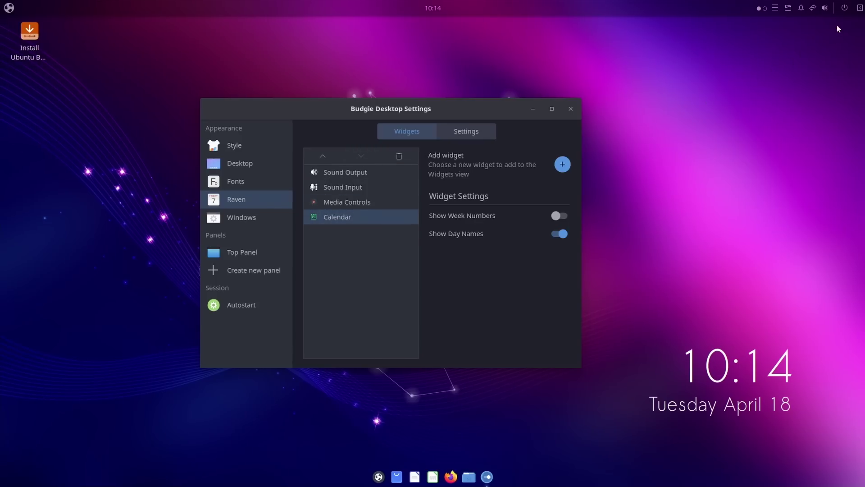
click(859, 10)
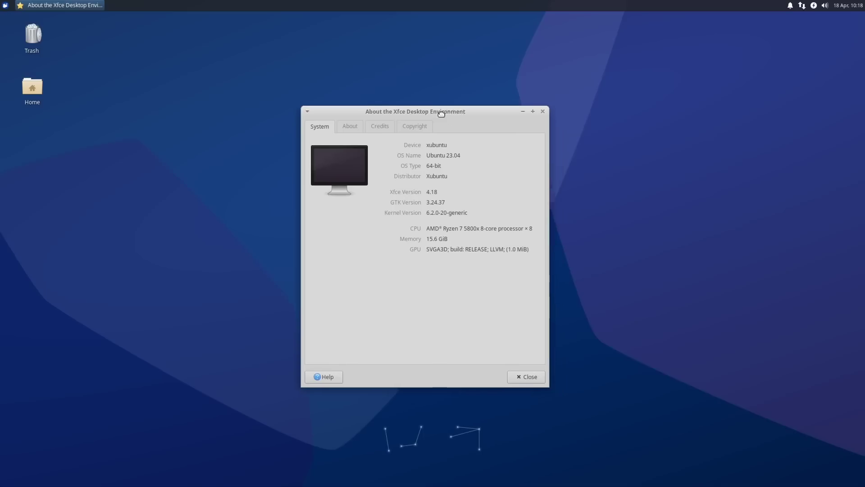
In Xubuntu, close the About the Xfce Desktop Environment window and open the Home folder in Thunar.
drag(442, 102, 442, 119)
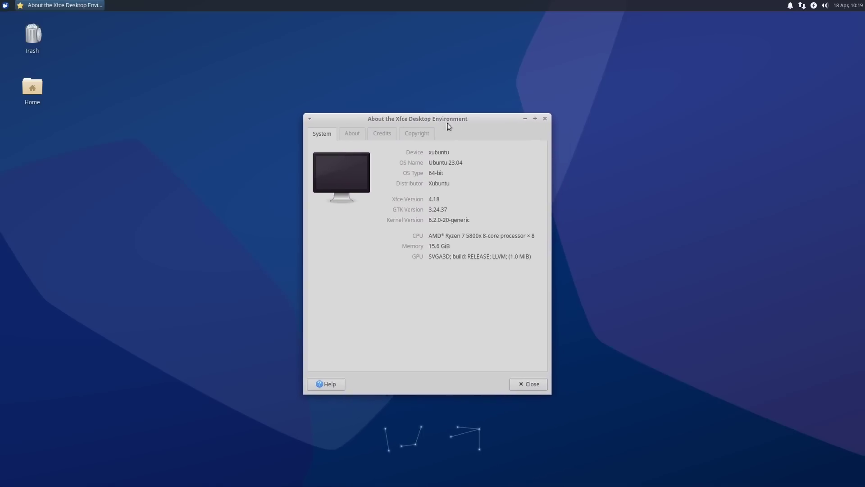
click(545, 119)
double_click(32, 88)
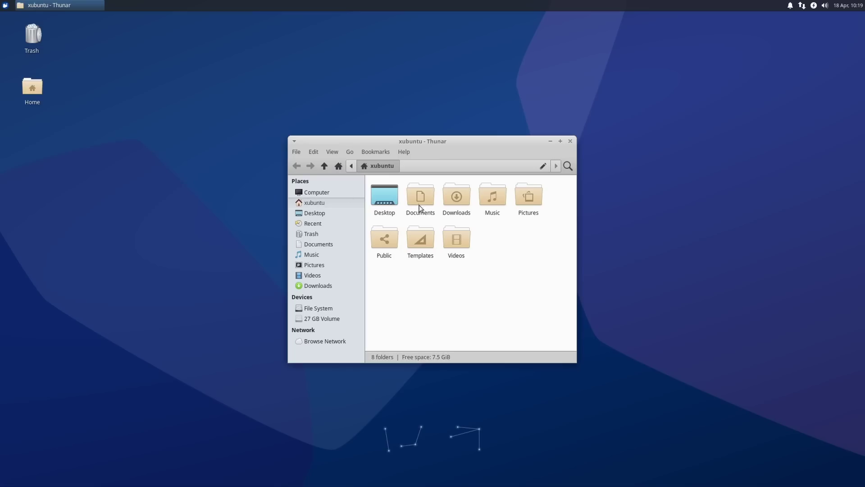
drag(467, 145, 417, 137)
Look at Thunar's side pane view options and select Untitled.png in Downloads to preview it in the side pane.
click(290, 144)
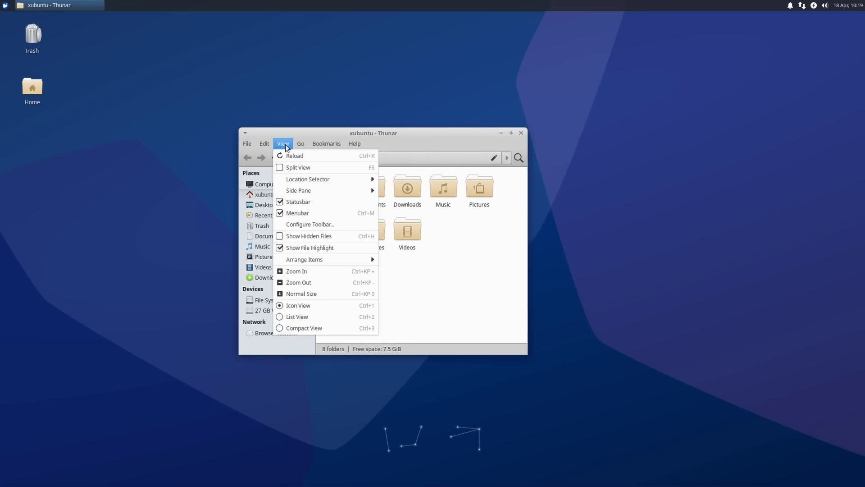
mouse_move(291, 192)
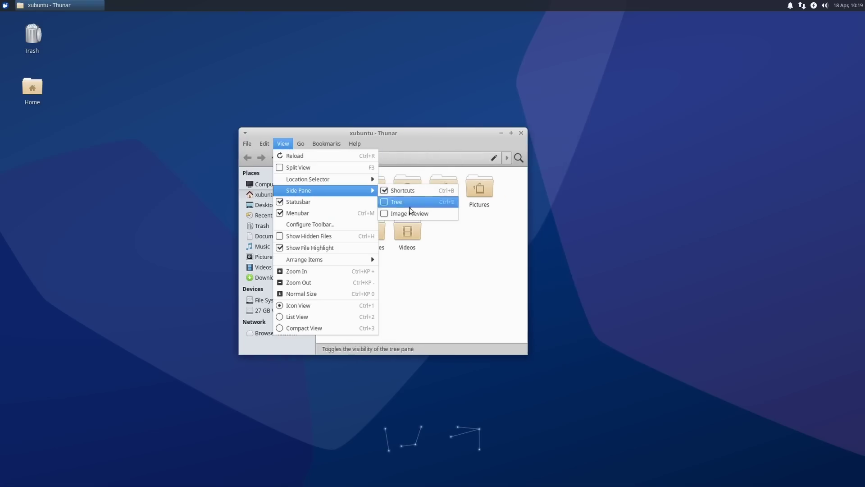
click(443, 235)
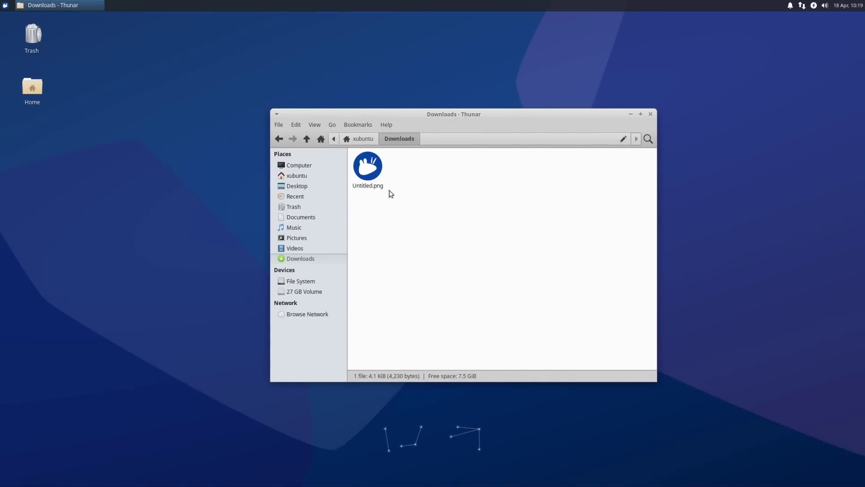
click(365, 172)
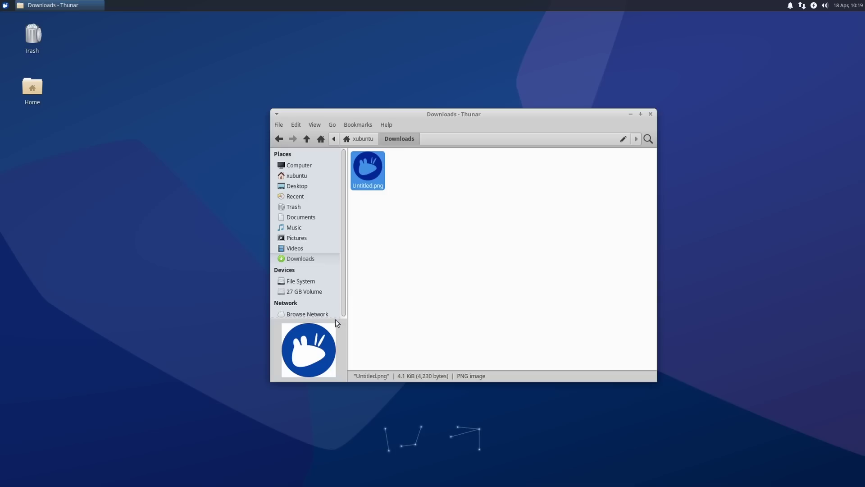
scroll(343, 305, down, 1)
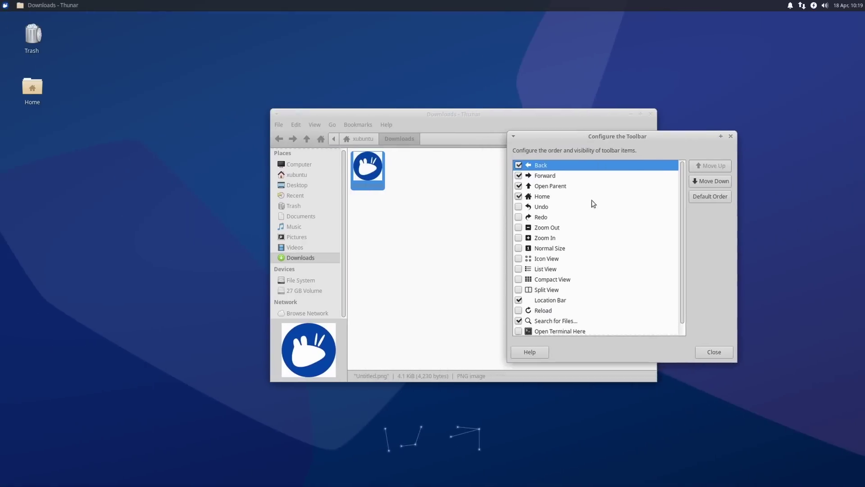
Add the Icon View, List View, Compact View and Split View buttons to Thunar's toolbar, then undo the last file operation in Downloads.
click(519, 258)
click(518, 269)
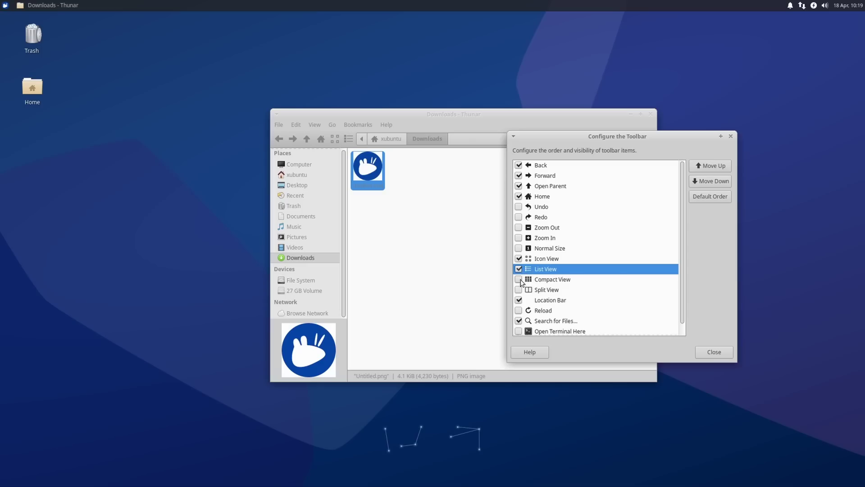
click(518, 279)
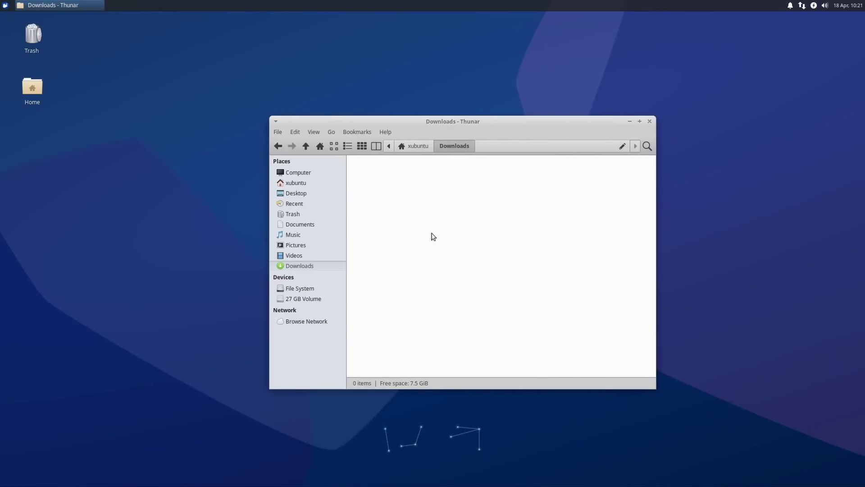
key(ctrl+z)
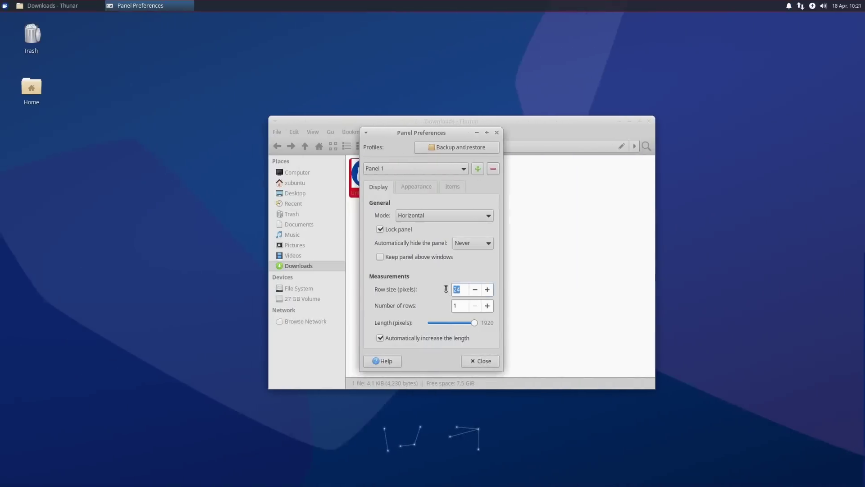
Look at the panel's row size setting, then try the panel clock's Analog, Binary and Fuzzy layouts and finish with LCD.
double_click(458, 289)
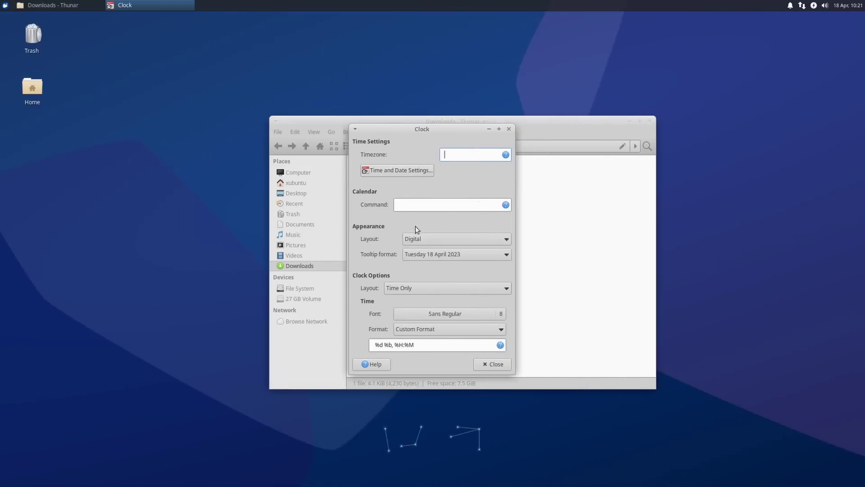
click(423, 239)
click(427, 215)
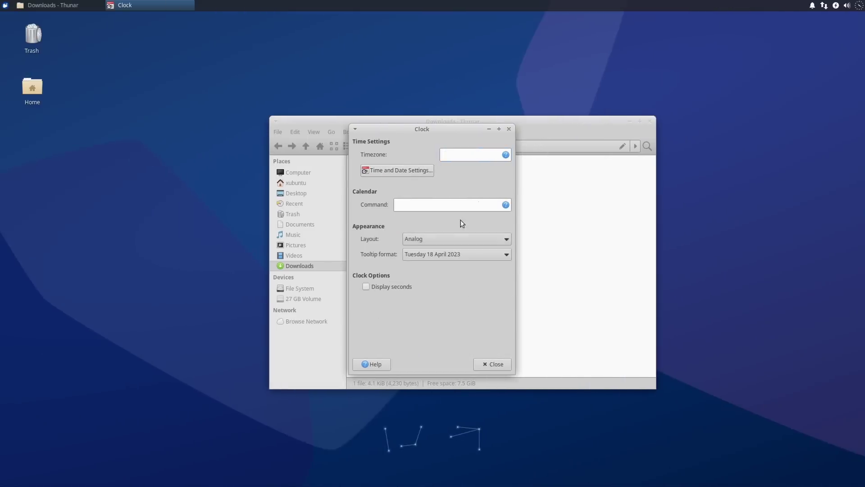
click(429, 242)
click(432, 252)
click(448, 238)
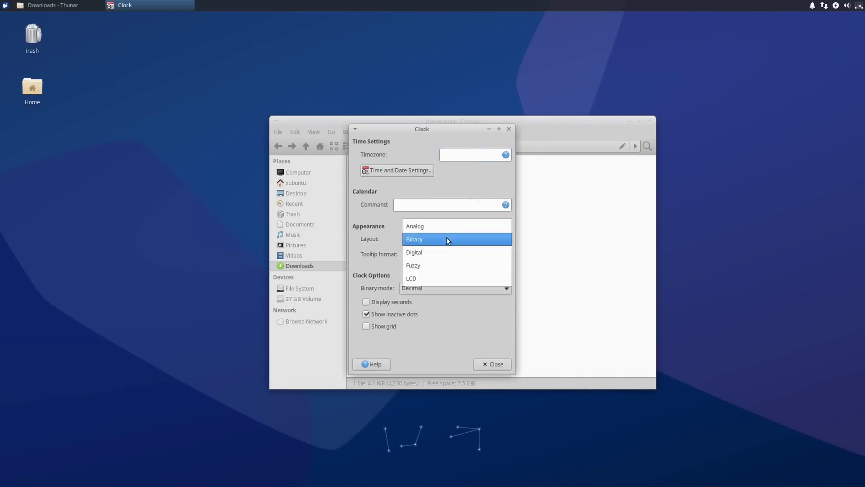
click(433, 265)
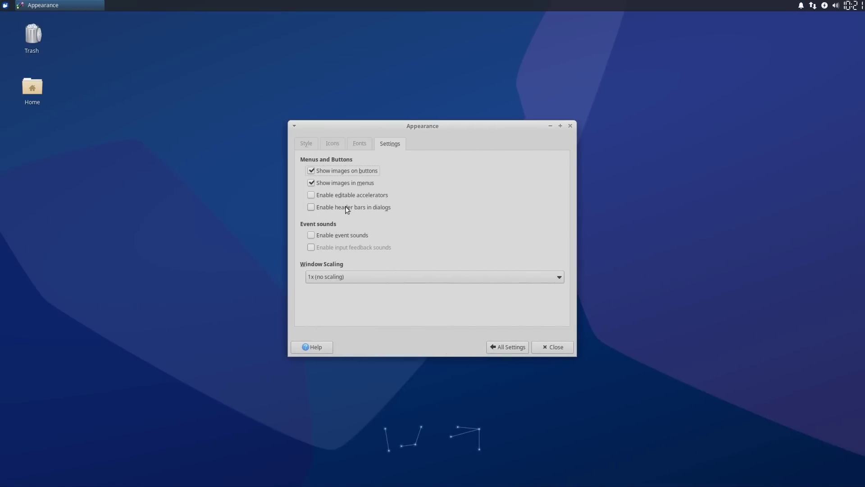
Try enabling header bars in dialogs in the Appearance settings and turn the option back off.
click(364, 207)
click(346, 207)
click(363, 208)
click(364, 209)
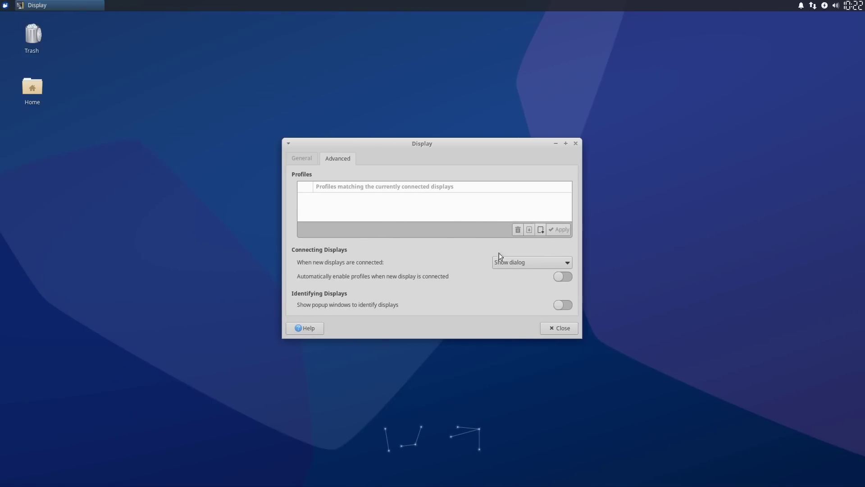
In the advanced Display settings, choose another action for newly connected displays and enable profiles automatically when one is connected.
click(519, 262)
click(506, 288)
click(563, 277)
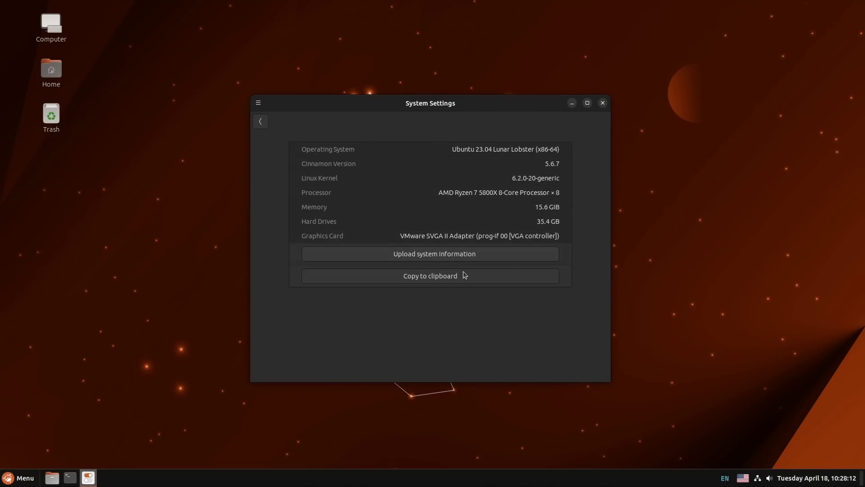
In Ubuntu Cinnamon, close the system information window and open the Home folder, moving its window nearer the middle of the desktop.
mouse_move(462, 103)
mouse_down()
mouse_move(461, 114)
mouse_move(463, 103)
mouse_up()
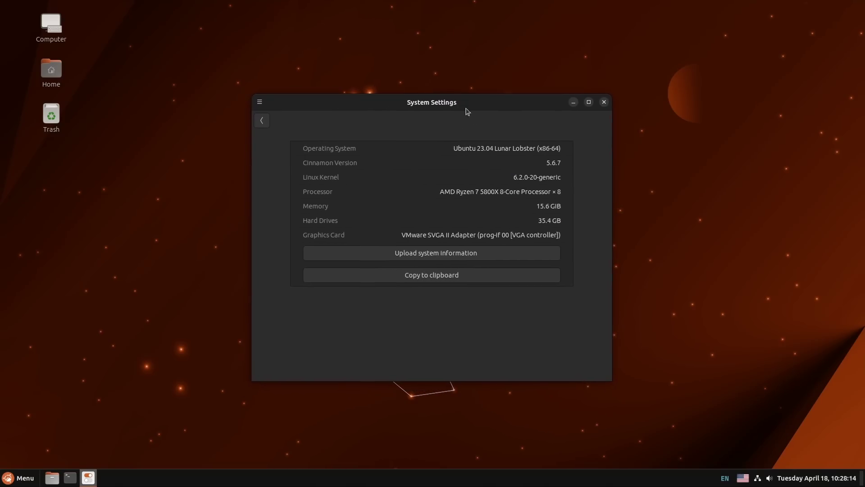
click(603, 103)
double_click(51, 70)
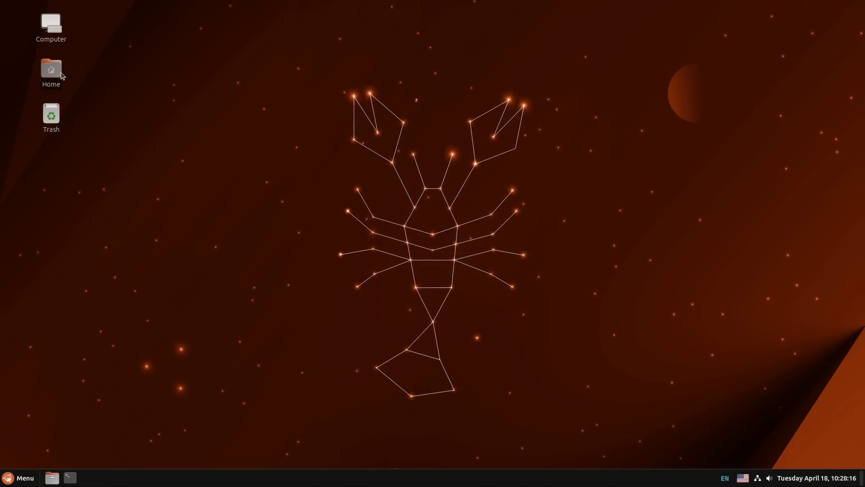
drag(292, 77, 424, 116)
View the version information of the Nemo file manager, then close the information dialog and the Home folder.
click(334, 127)
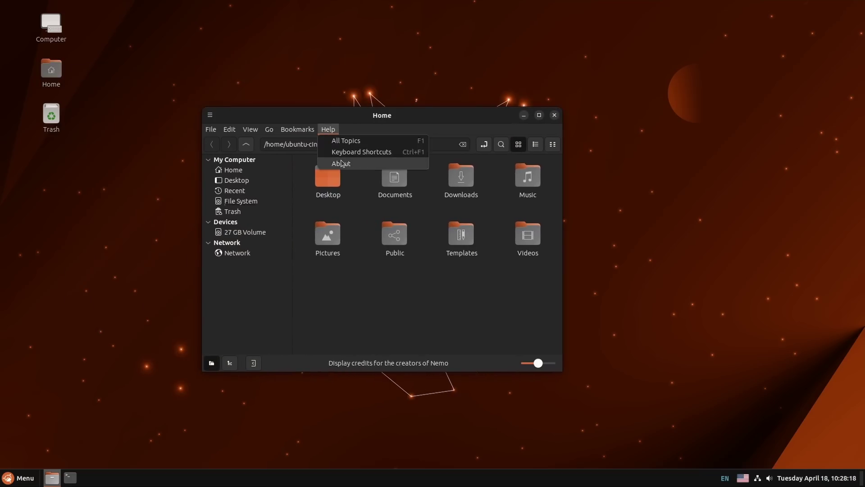
click(342, 163)
mouse_move(393, 180)
mouse_down()
mouse_move(390, 188)
mouse_move(403, 181)
mouse_up()
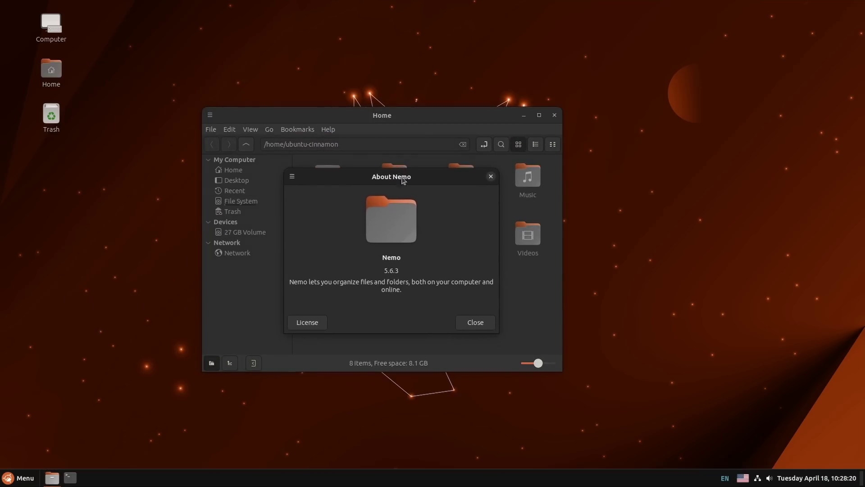
click(475, 322)
click(554, 116)
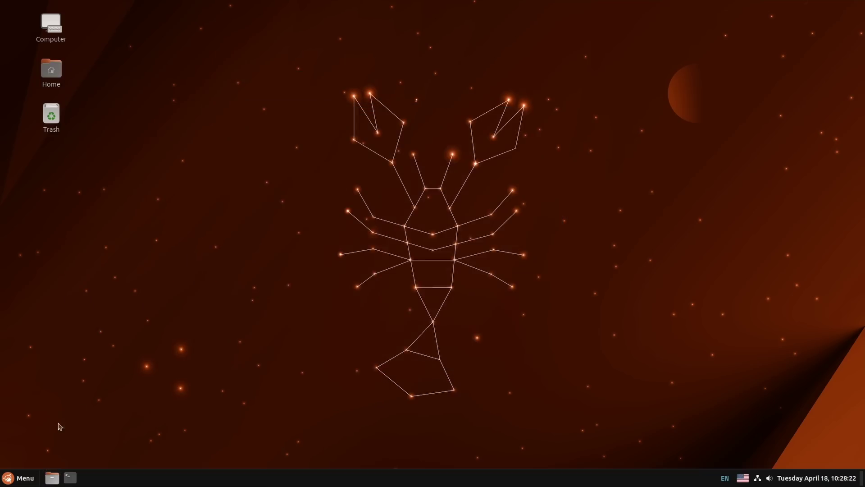
Browse the Cinnamon application menu's categories and its list of all applications.
click(13, 478)
mouse_move(87, 273)
mouse_move(106, 262)
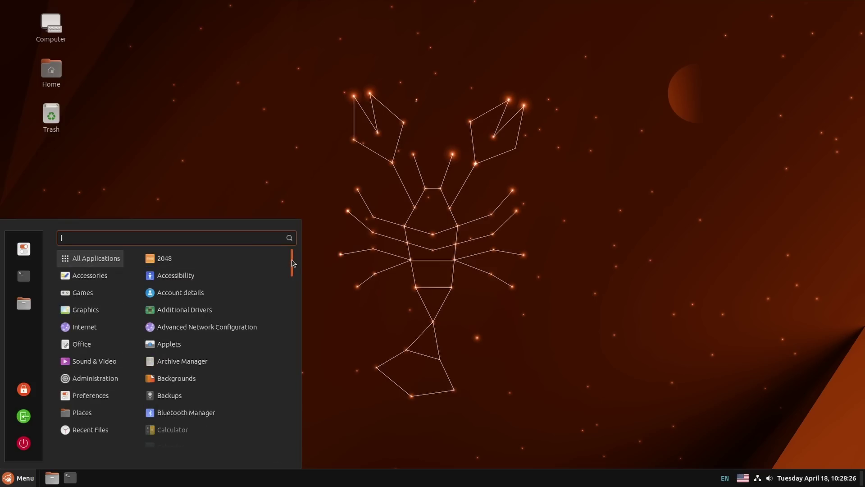
drag(292, 263, 290, 291)
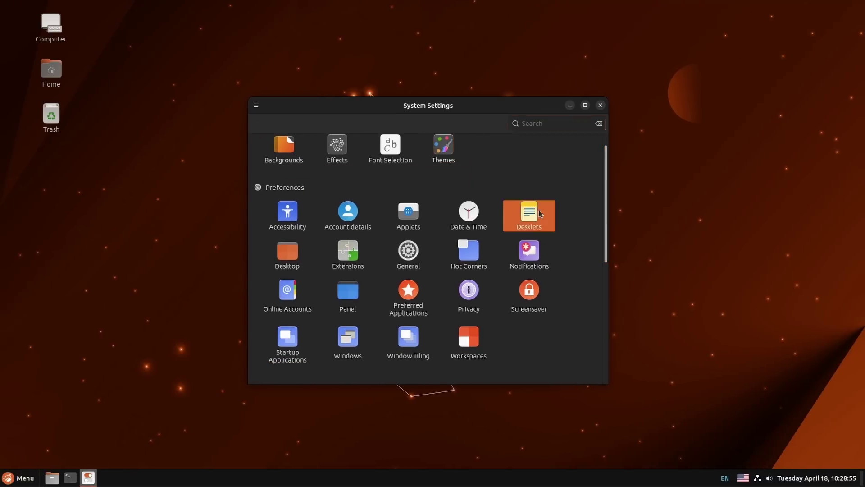
Look through the Manage, Download and General Settings pages of the Desklets settings, then return to the System Settings overview.
click(540, 213)
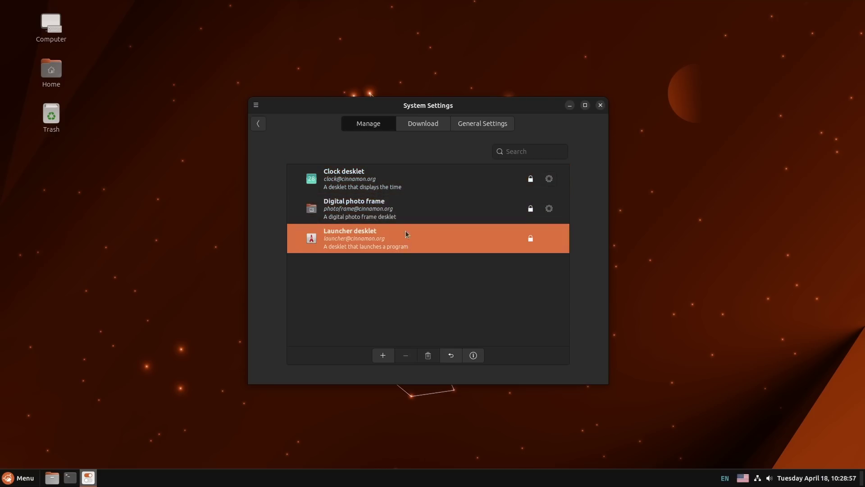
click(427, 130)
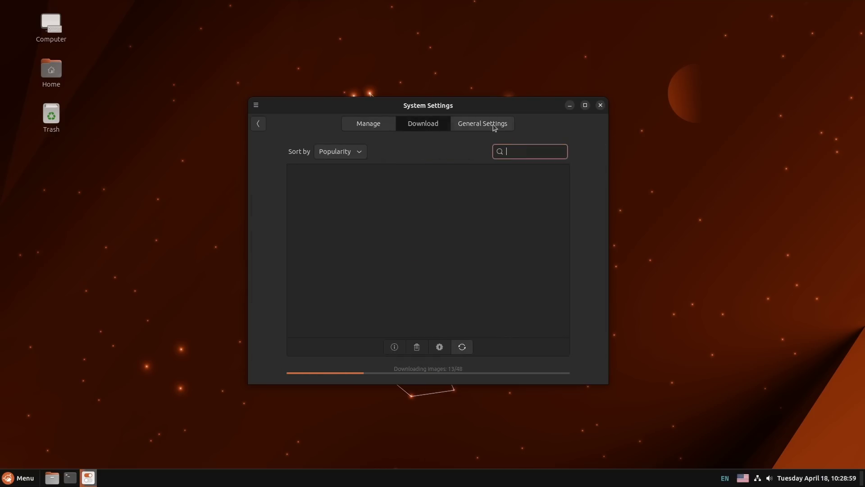
click(493, 127)
click(381, 129)
click(262, 128)
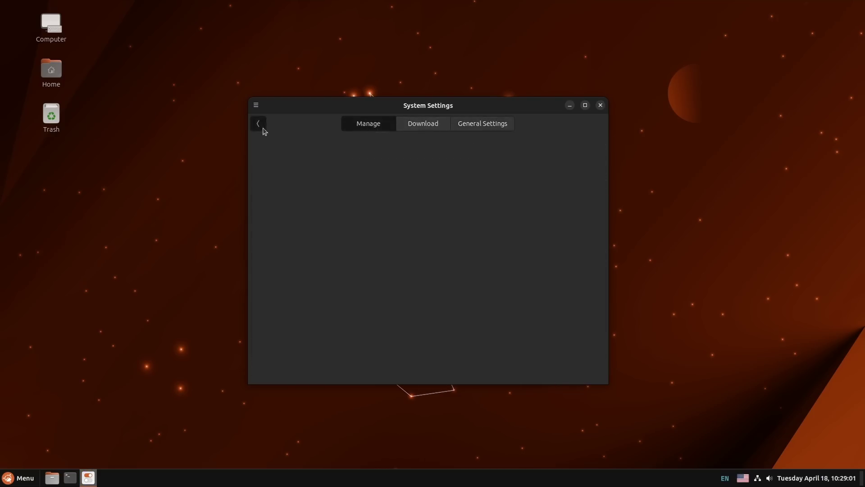
Open the Cinnamon Panel settings, view the auto-hide options and adjust the panel height.
scroll(508, 273, down, 1)
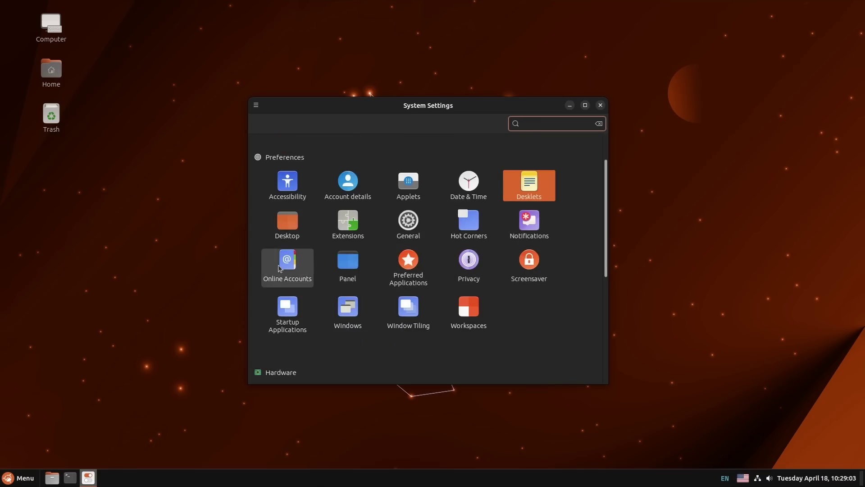
click(349, 275)
drag(456, 108, 454, 76)
click(454, 162)
click(462, 159)
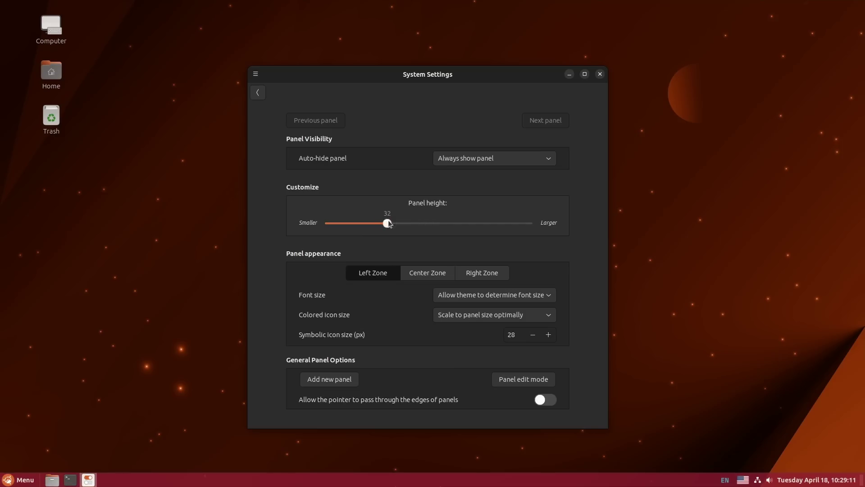
drag(434, 225, 459, 225)
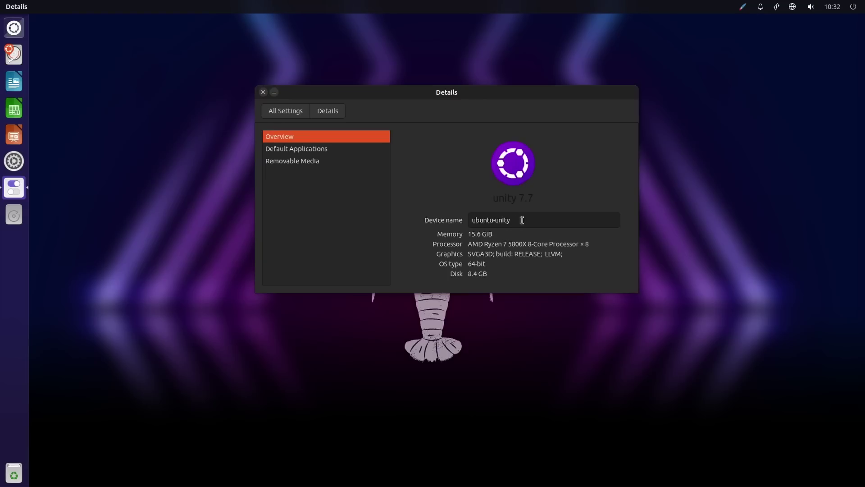
In Ubuntu Unity, review the Overview, Default Applications and Removable Media pages of Details, then return to all settings.
drag(521, 218, 473, 231)
click(307, 154)
click(305, 162)
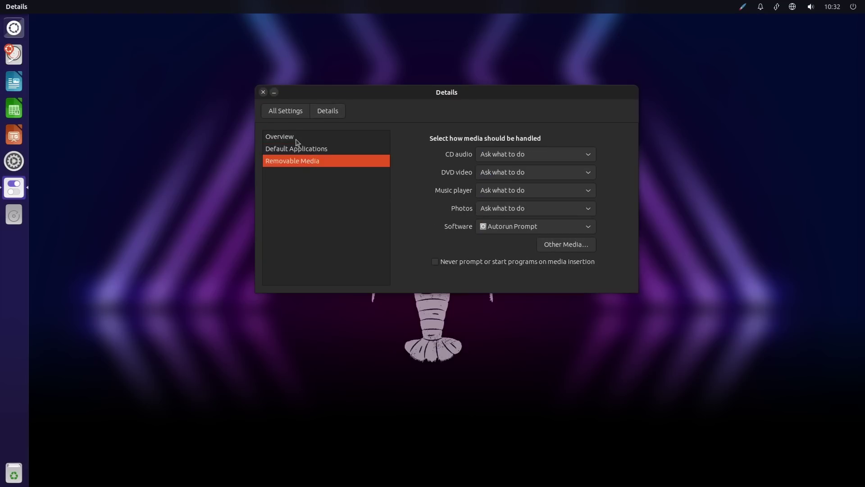
click(298, 137)
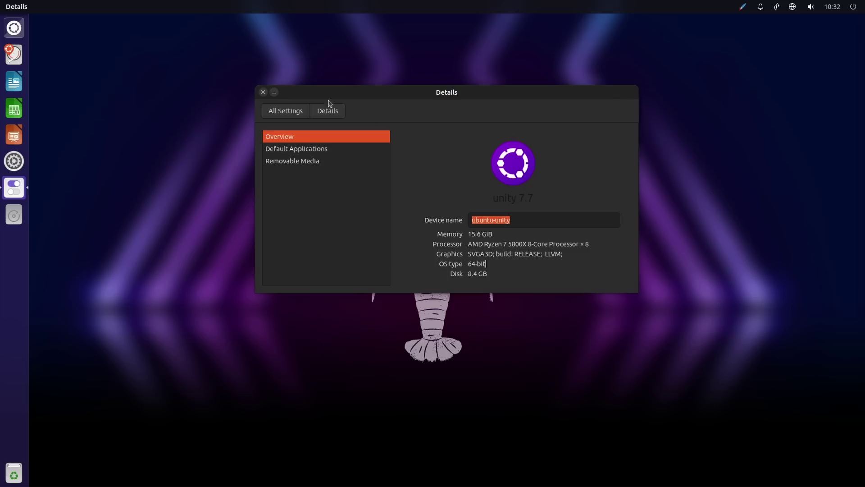
click(286, 110)
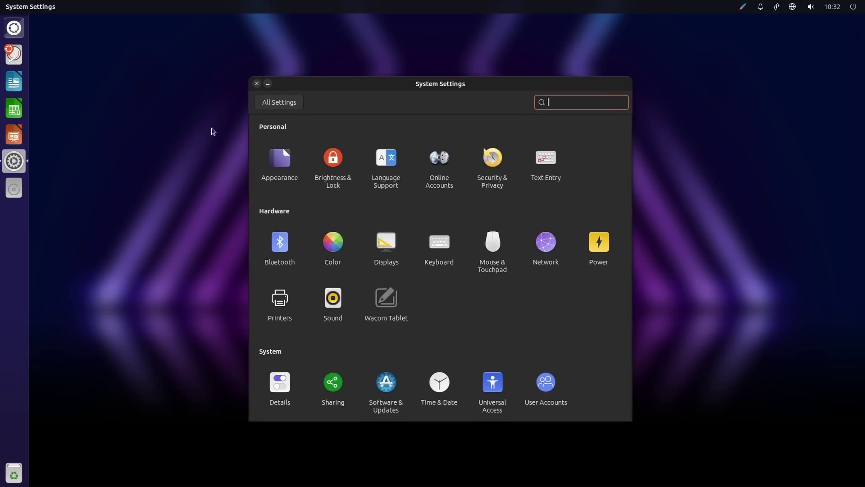
Open the Unity Dash, clear its search text and browse the full list of installed applications.
click(18, 28)
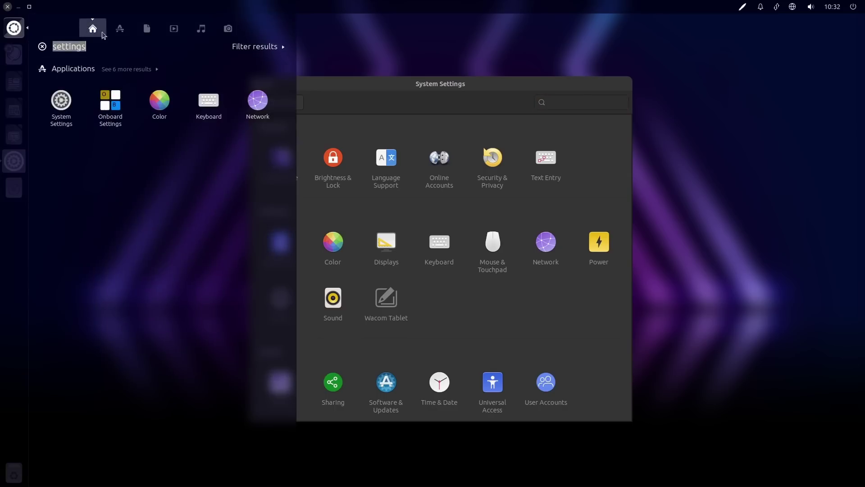
click(119, 28)
click(93, 33)
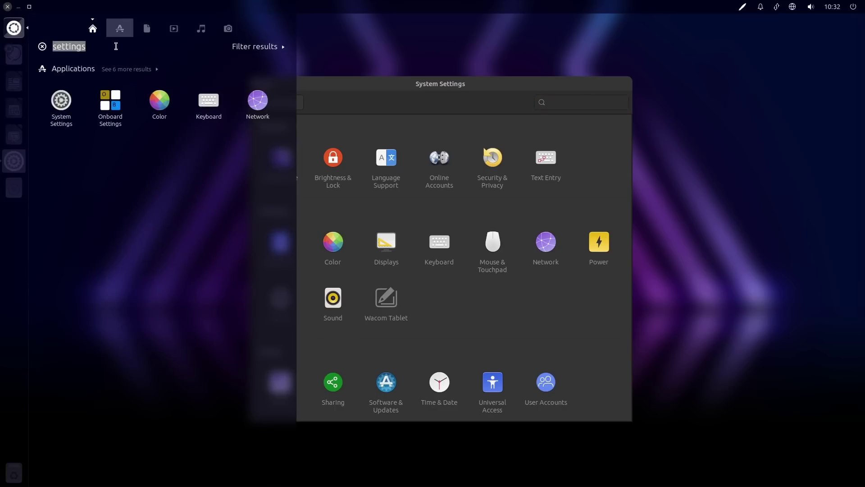
key(BackSpace)
click(120, 29)
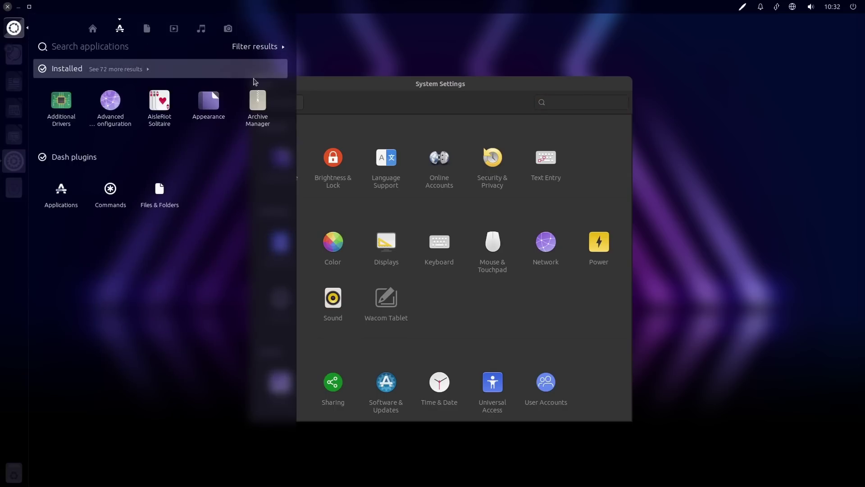
scroll(287, 161, down, 5)
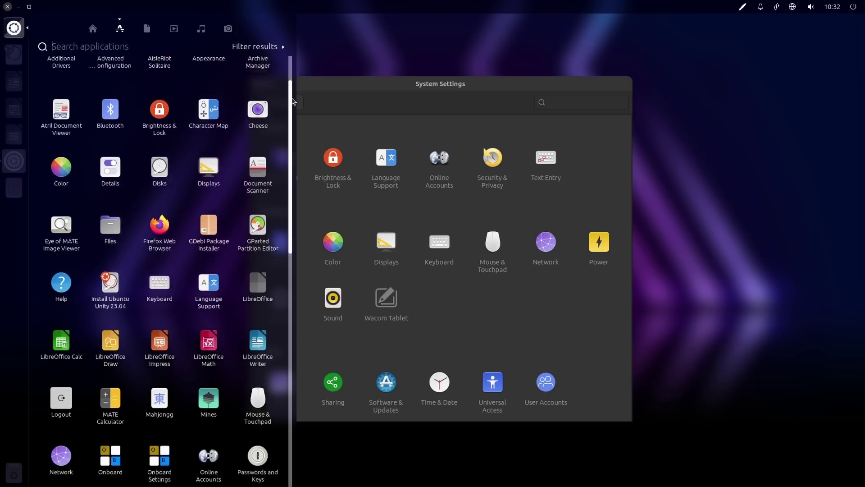
scroll(288, 161, down, 6)
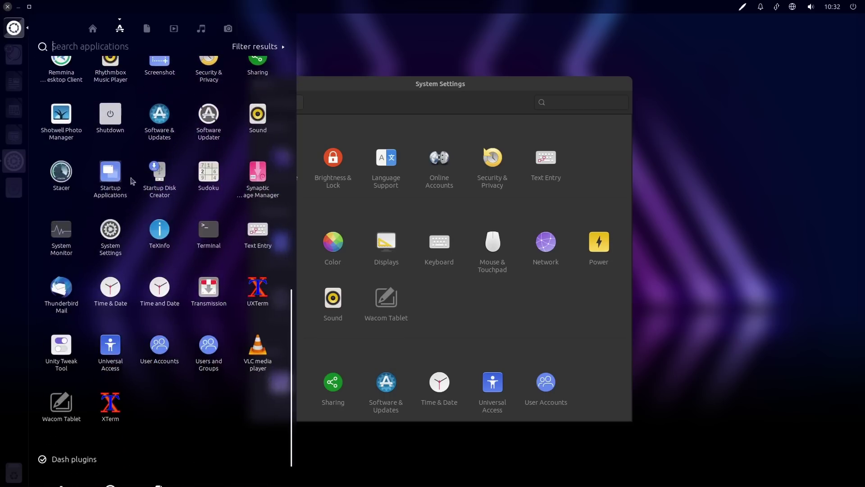
View the Dash's files and folders, videos, music and photos sections, then close the Dash.
click(147, 28)
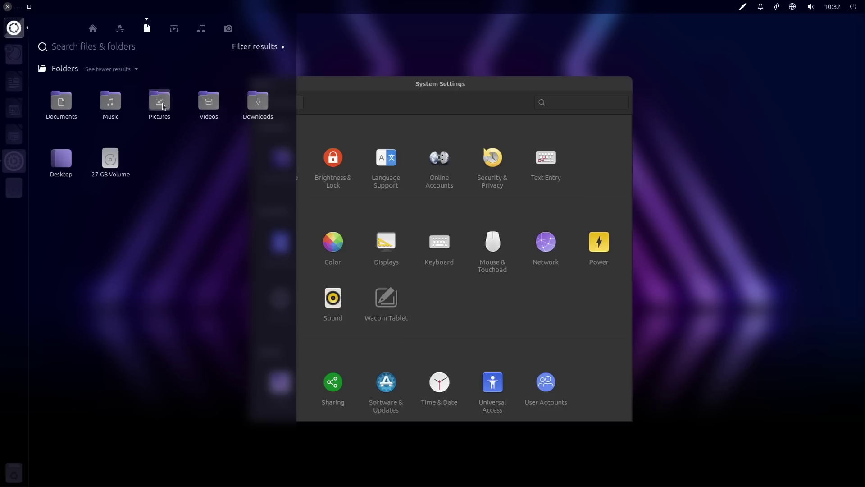
click(174, 29)
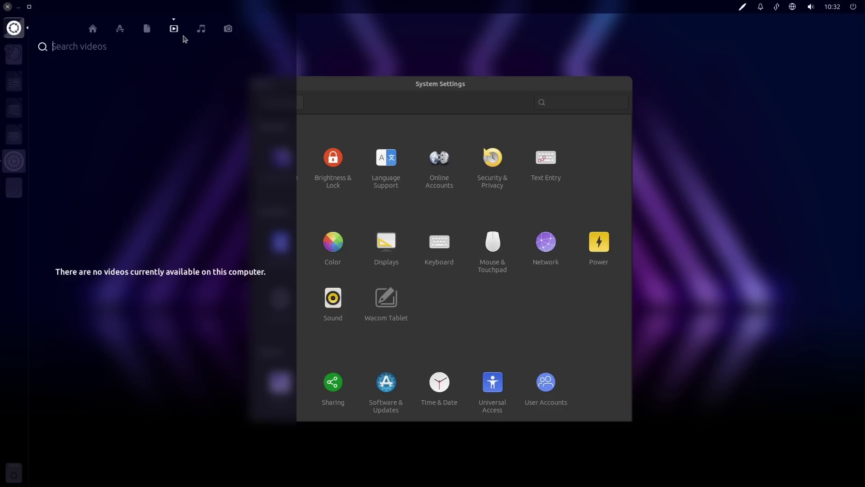
click(201, 29)
click(228, 28)
key(Escape)
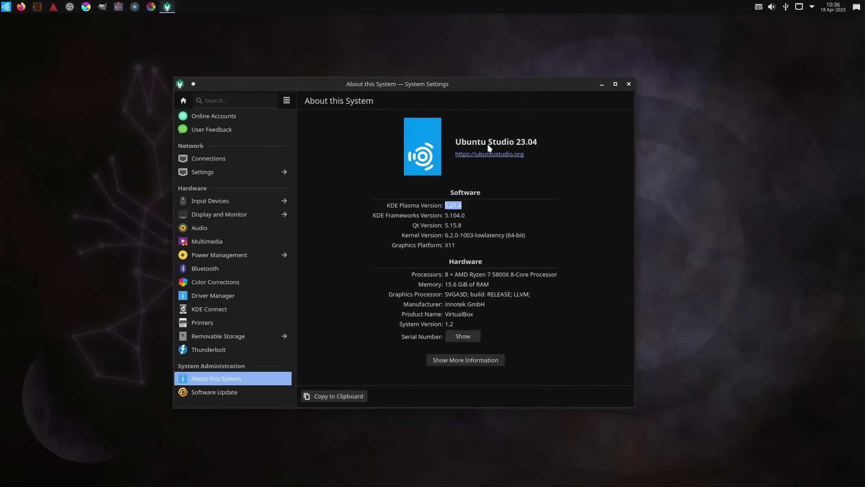
In Ubuntu Studio, close the About this System window in System Settings.
drag(474, 90, 476, 89)
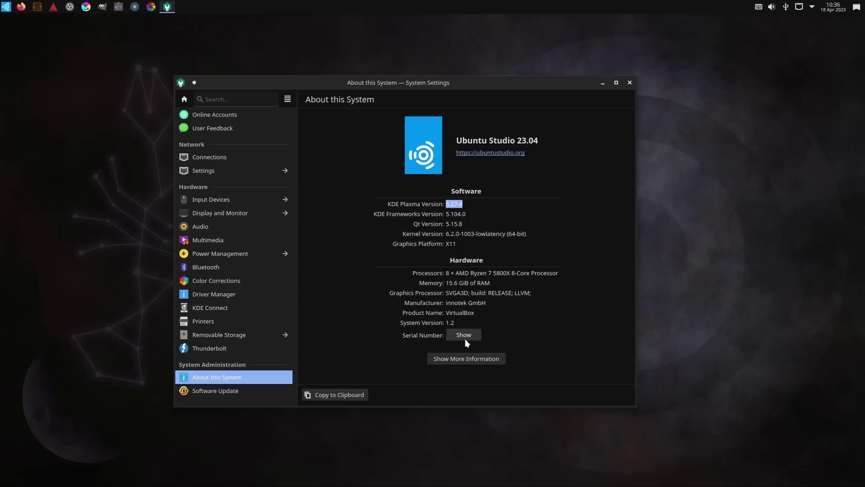
click(629, 84)
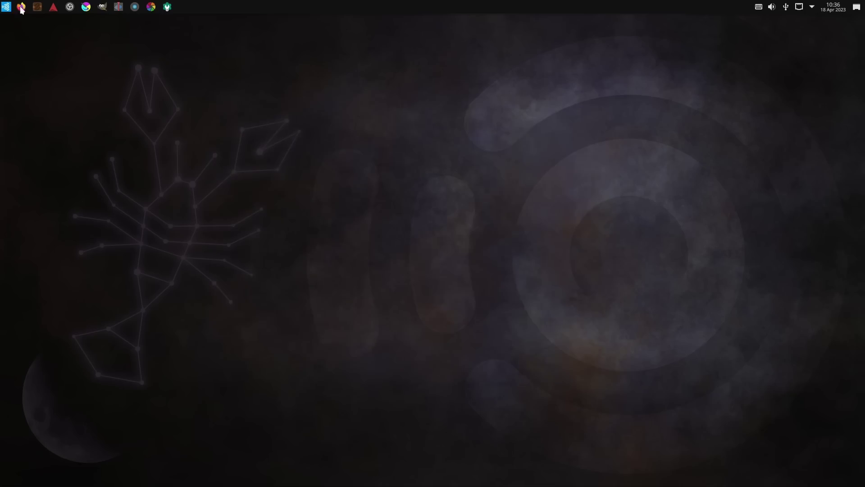
Search the application launcher for "audio control" and look over the matching tools, then close the launcher.
click(7, 6)
text(audio)
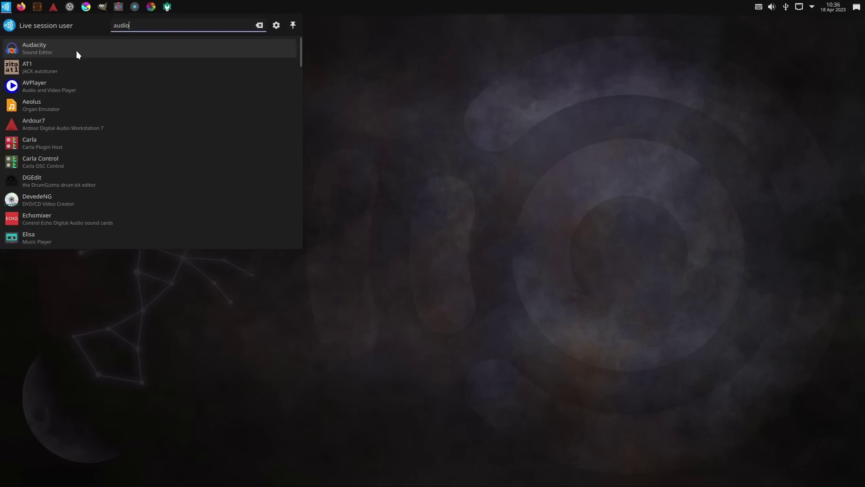
text( control)
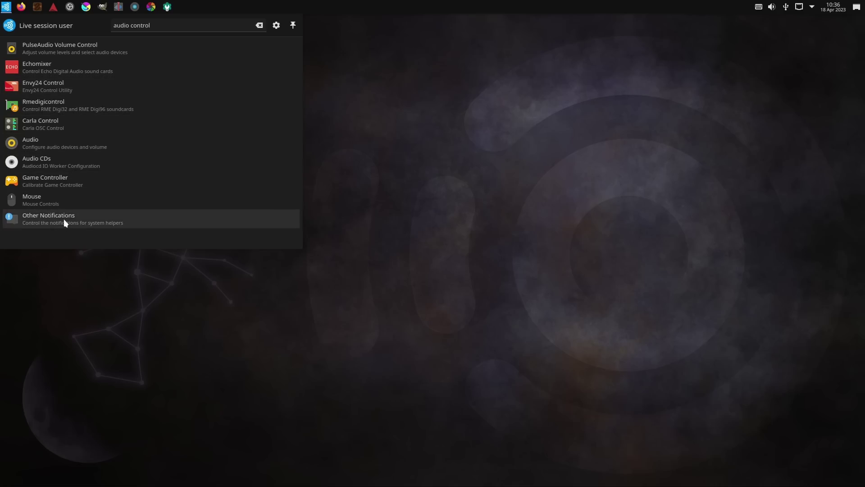
click(6, 7)
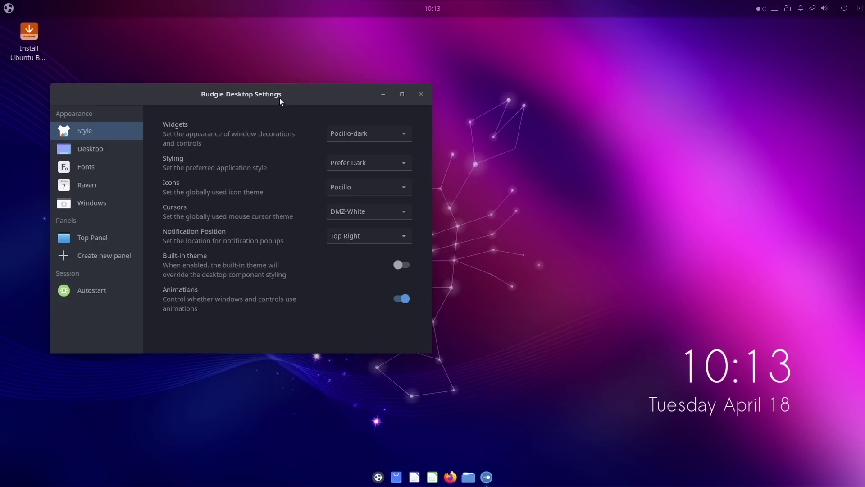
In Ubuntu Budgie, move the Budgie Desktop Settings window toward the screen's centre and review Raven's Calendar, Sound Output and Sound Input widget settings.
drag(279, 98, 436, 120)
click(214, 198)
click(345, 173)
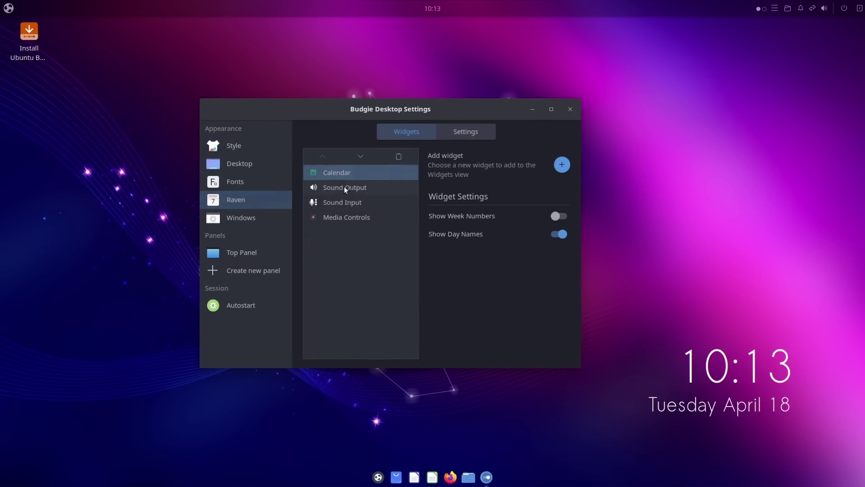
click(344, 187)
click(340, 199)
click(343, 184)
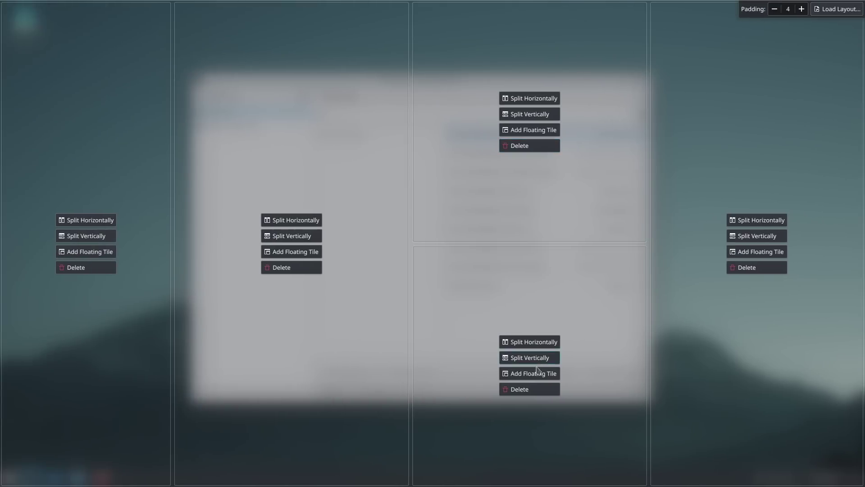
In Kubuntu's tile editor, delete the lower-middle and far-right tiles, then resize the remaining three columns to roughly equal widths.
click(522, 388)
click(743, 265)
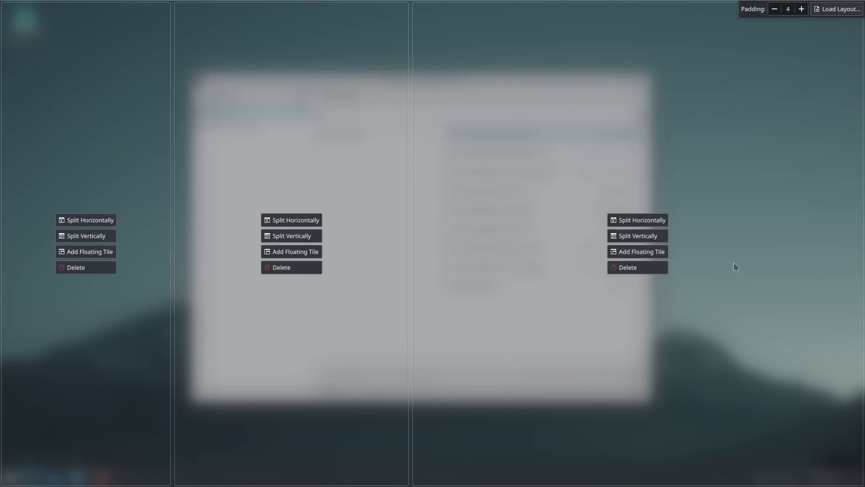
drag(410, 215, 532, 221)
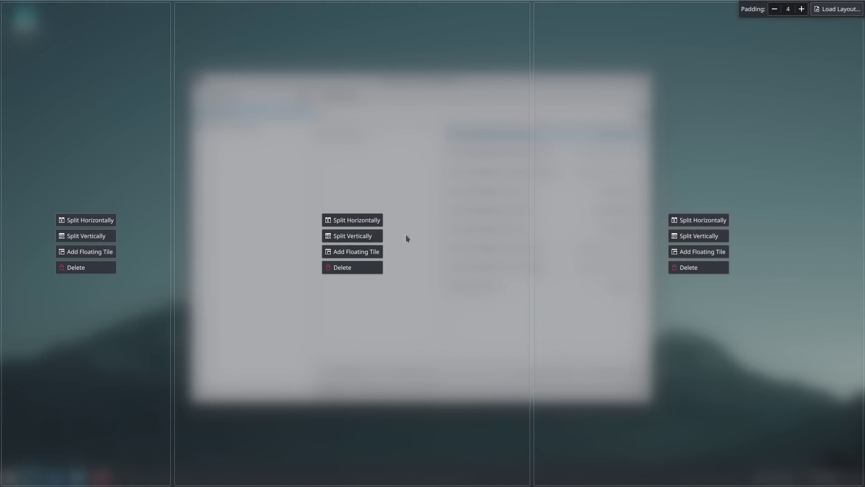
drag(179, 243, 307, 252)
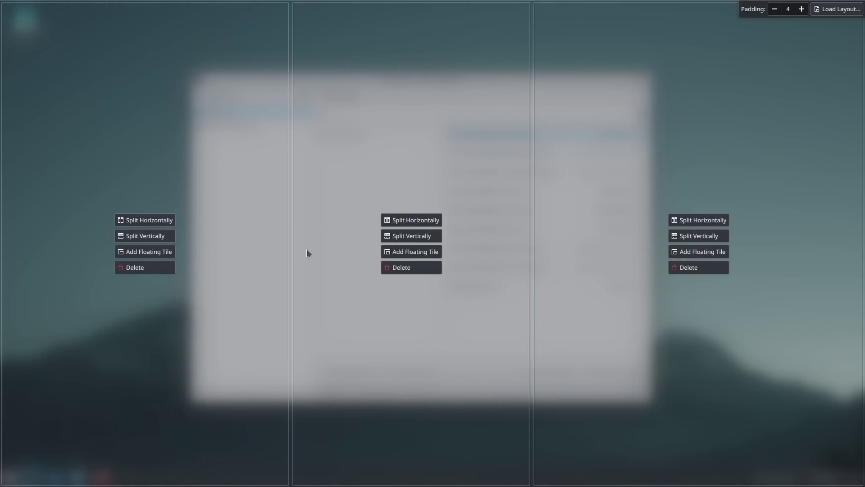